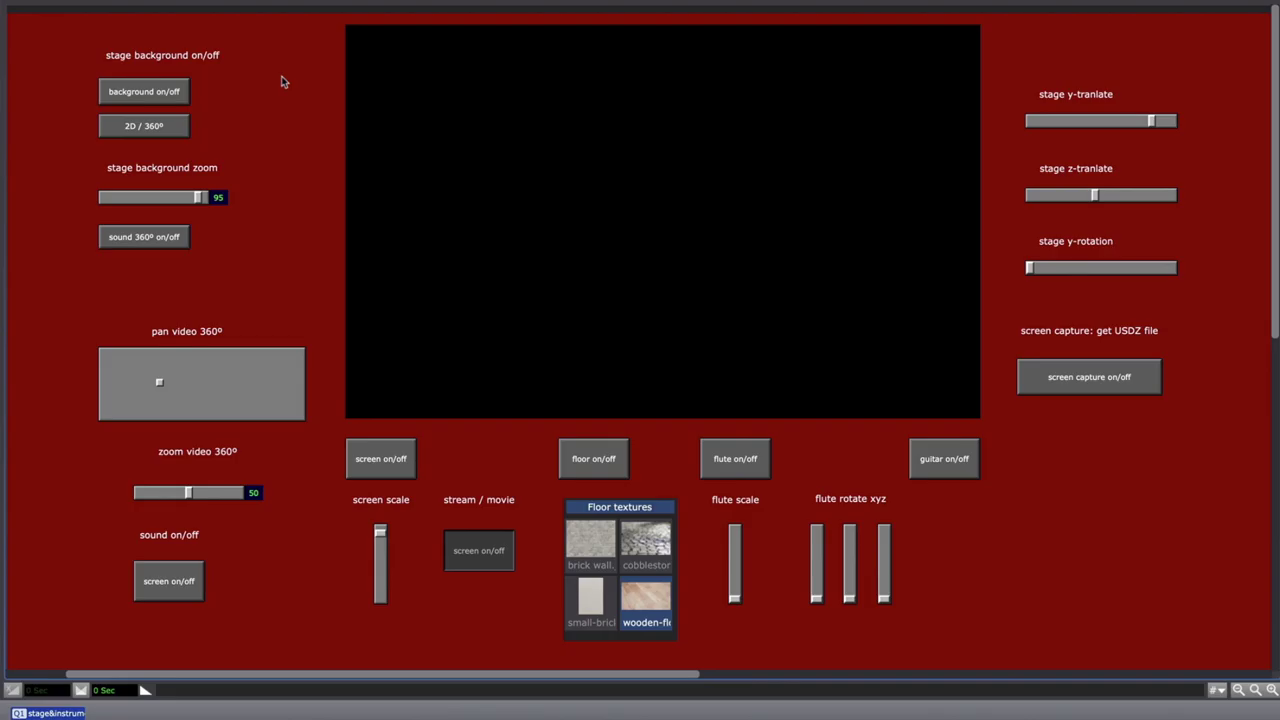
Step: Show the stage floor, try stone brick, small-brick and cobblestone textures, then settle on wooden planks
left_click(601, 456)
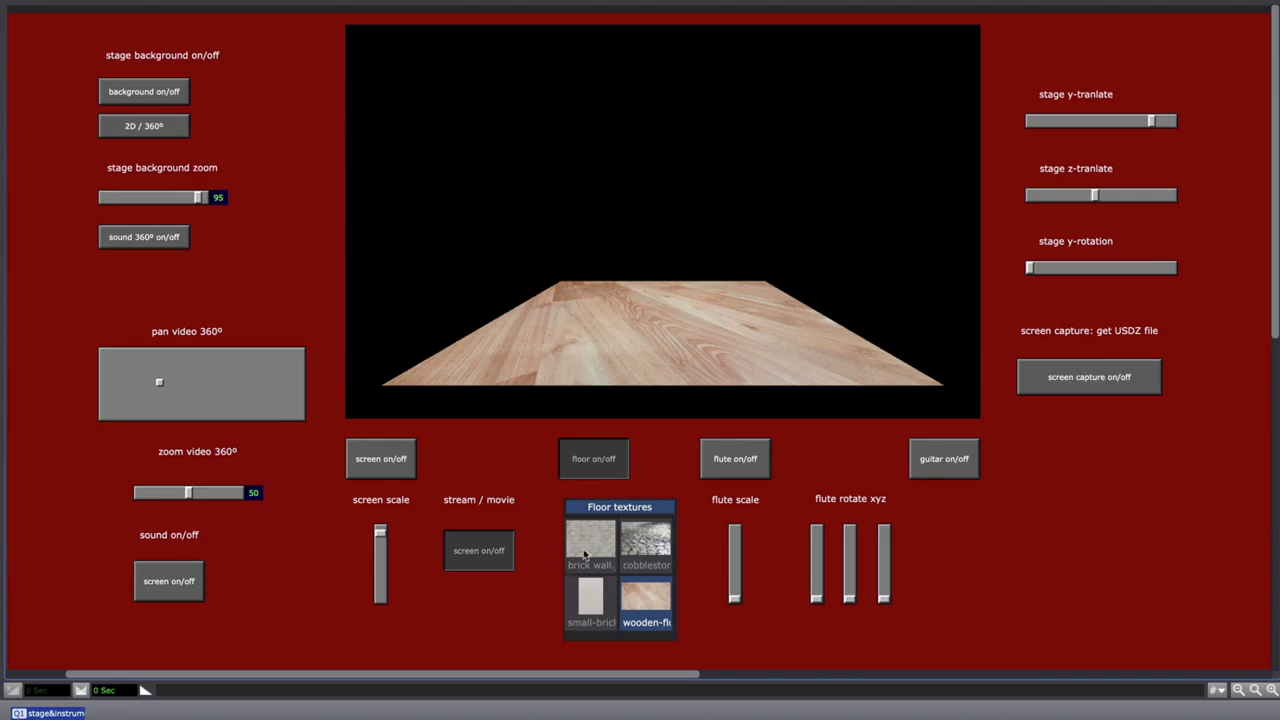
left_click(596, 542)
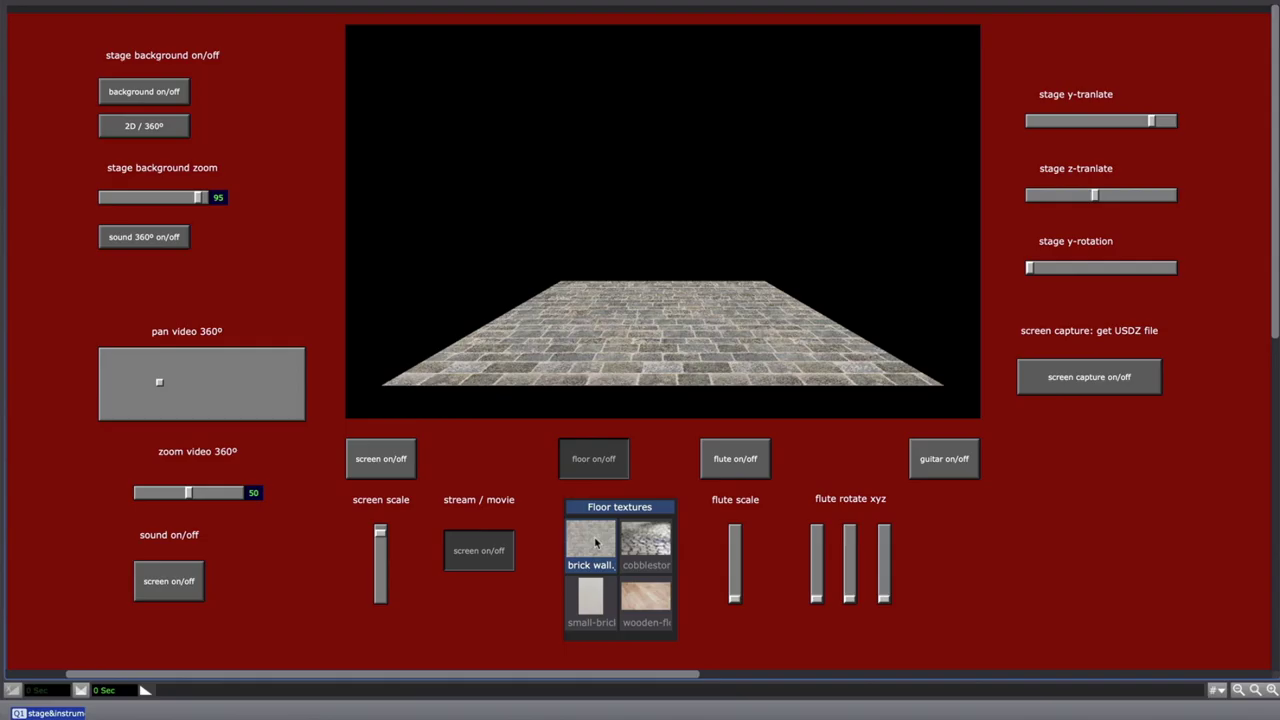
left_click(586, 603)
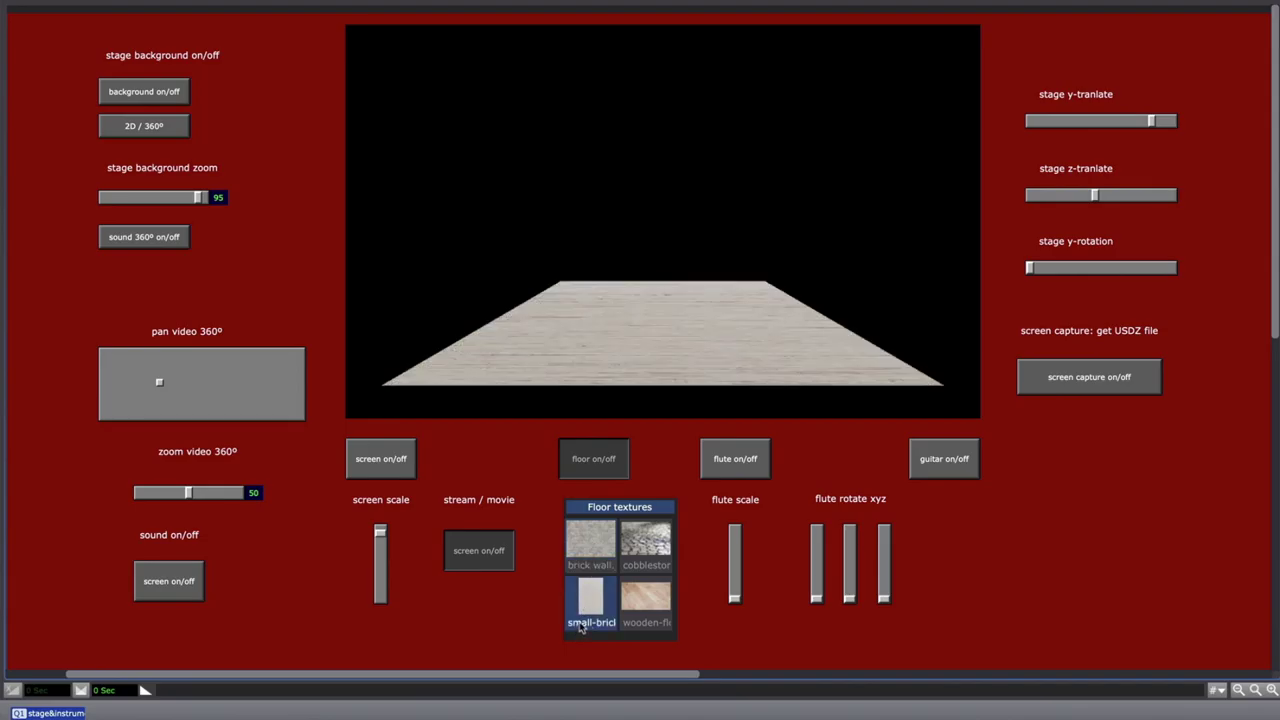
left_click(651, 540)
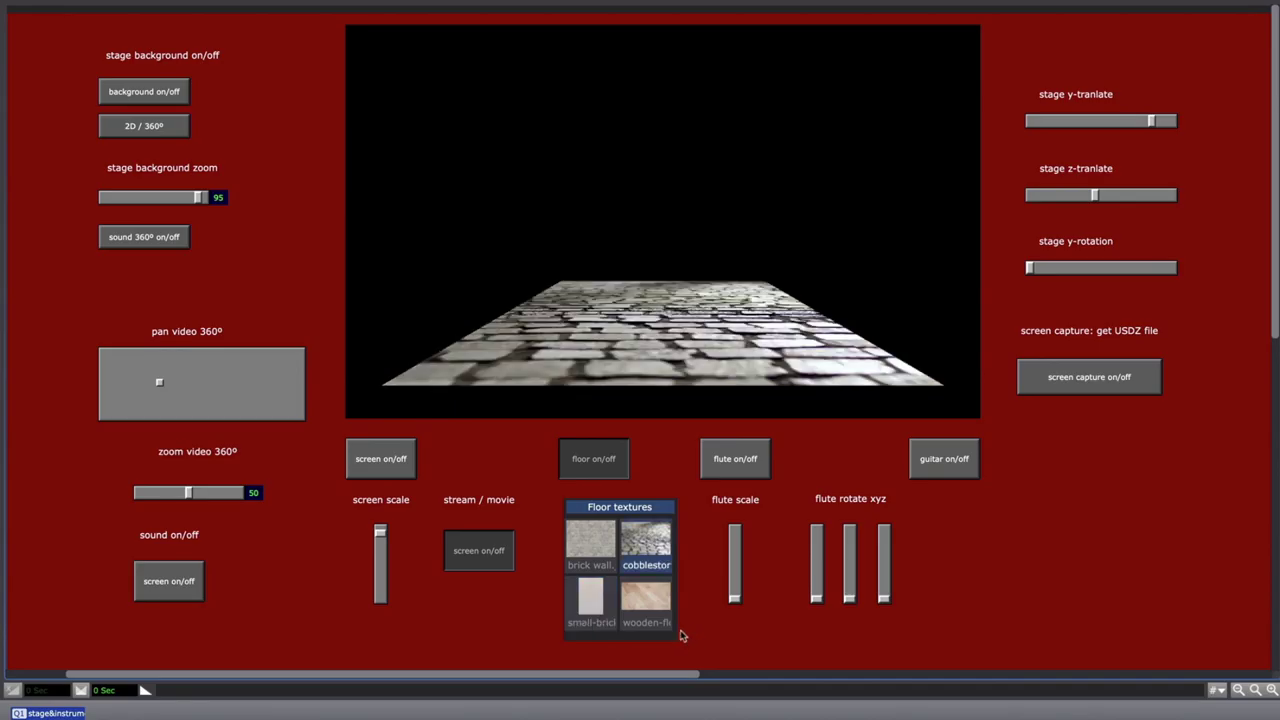
left_click(649, 603)
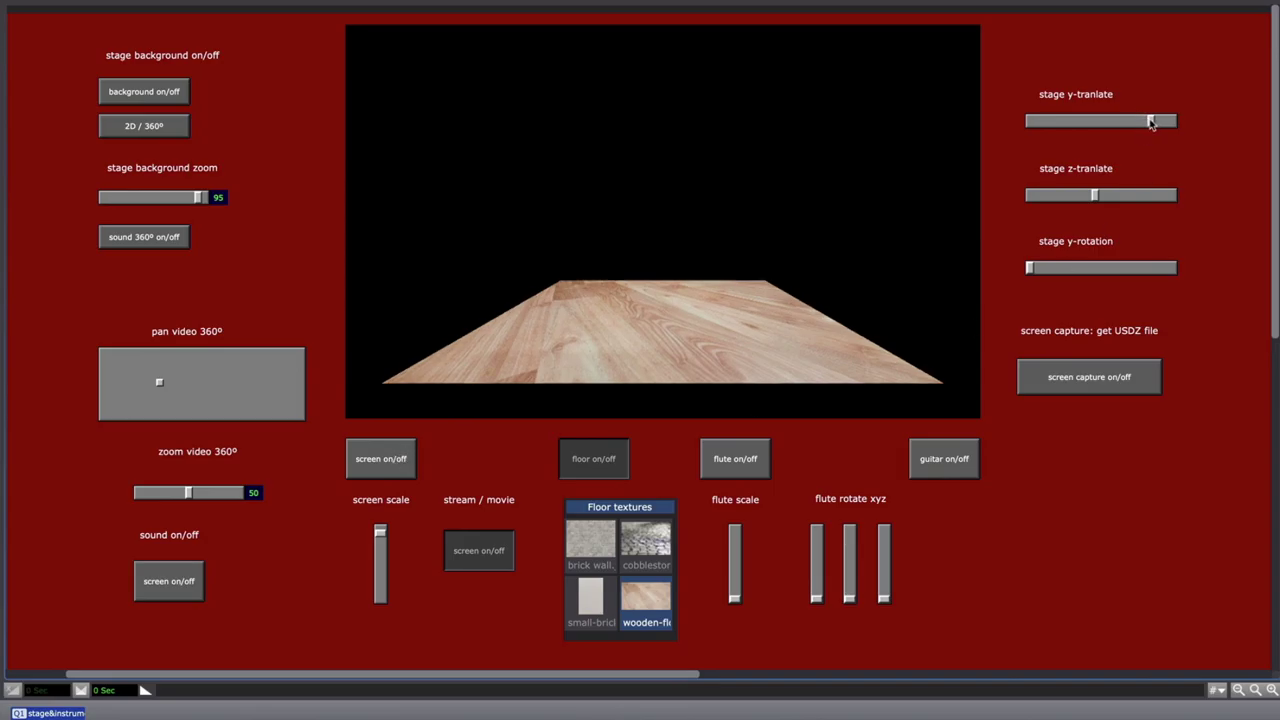
Step: Shift the stage along y and z, then rotate it about y back near its original angle
mouse_move(1150, 121)
left_mouse_down()
mouse_move(1134, 120)
mouse_move(1155, 121)
left_mouse_up()
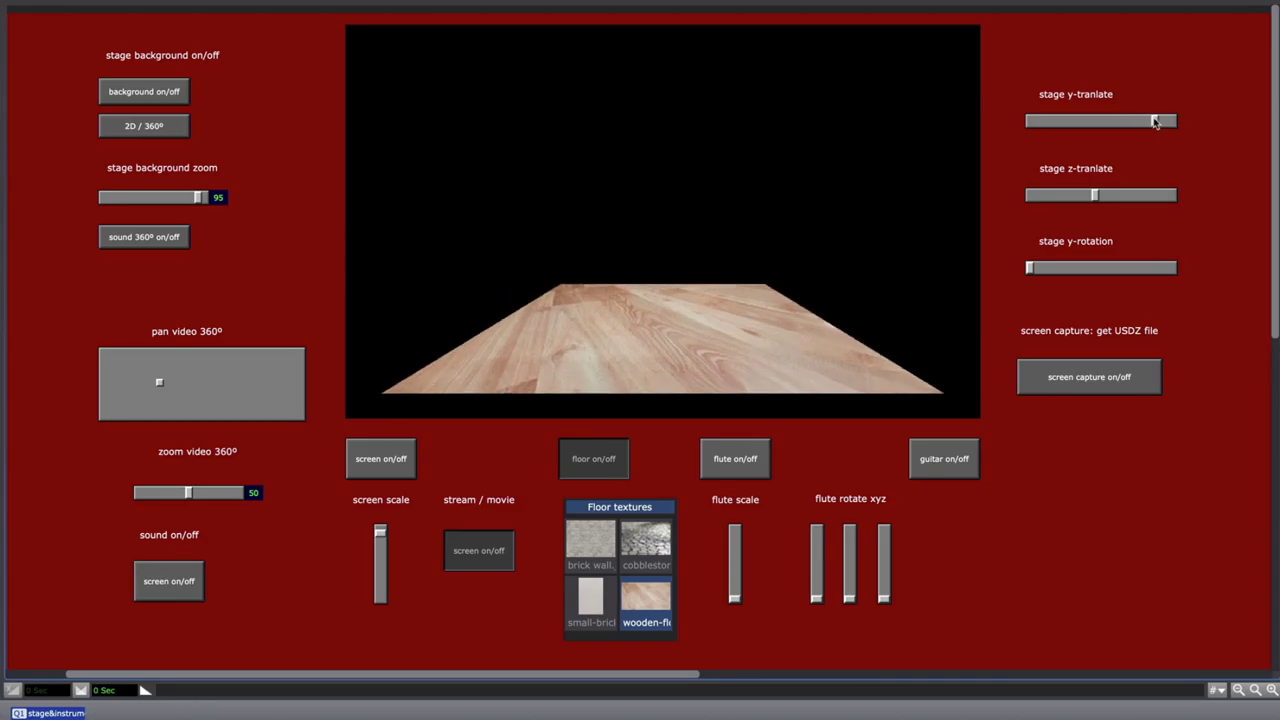
mouse_move(1094, 195)
left_mouse_down()
mouse_move(1123, 194)
mouse_move(1092, 195)
left_mouse_up()
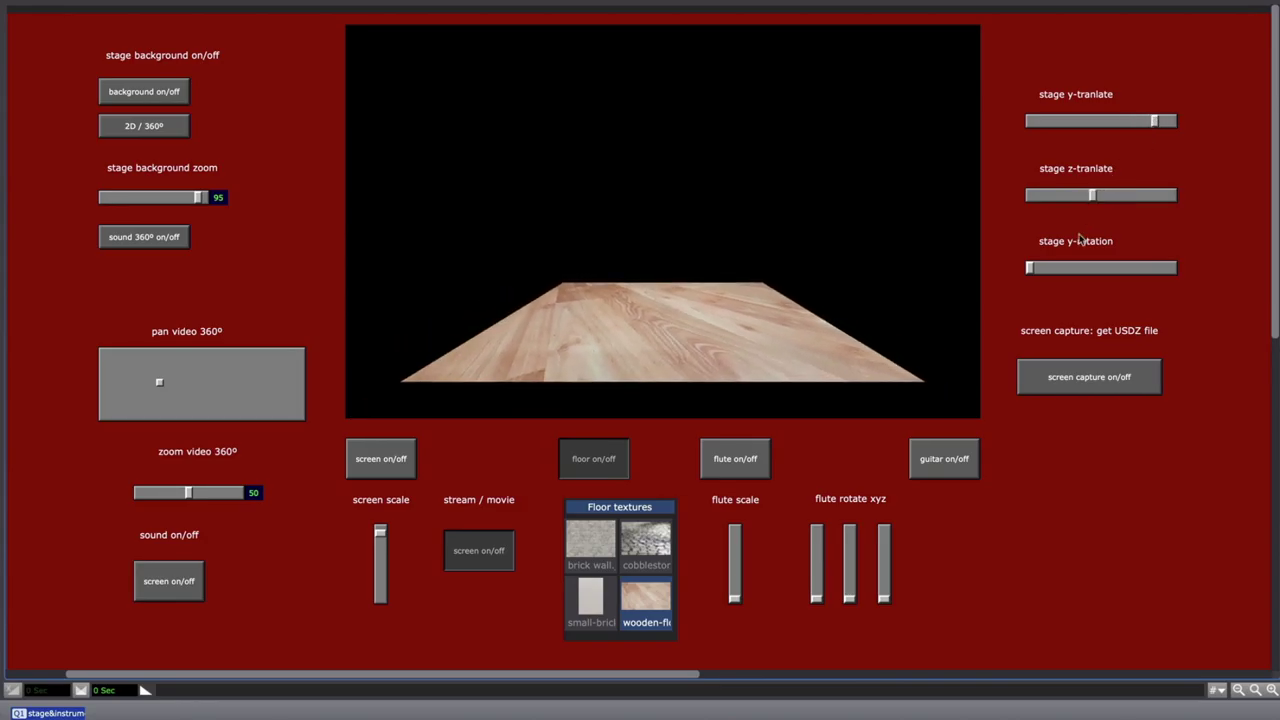
mouse_move(1031, 270)
left_mouse_down()
mouse_move(1058, 270)
mouse_move(1028, 279)
left_mouse_up()
Step: Add the Dança das Fitas video screen to the stage and scale it down slightly
left_click(376, 458)
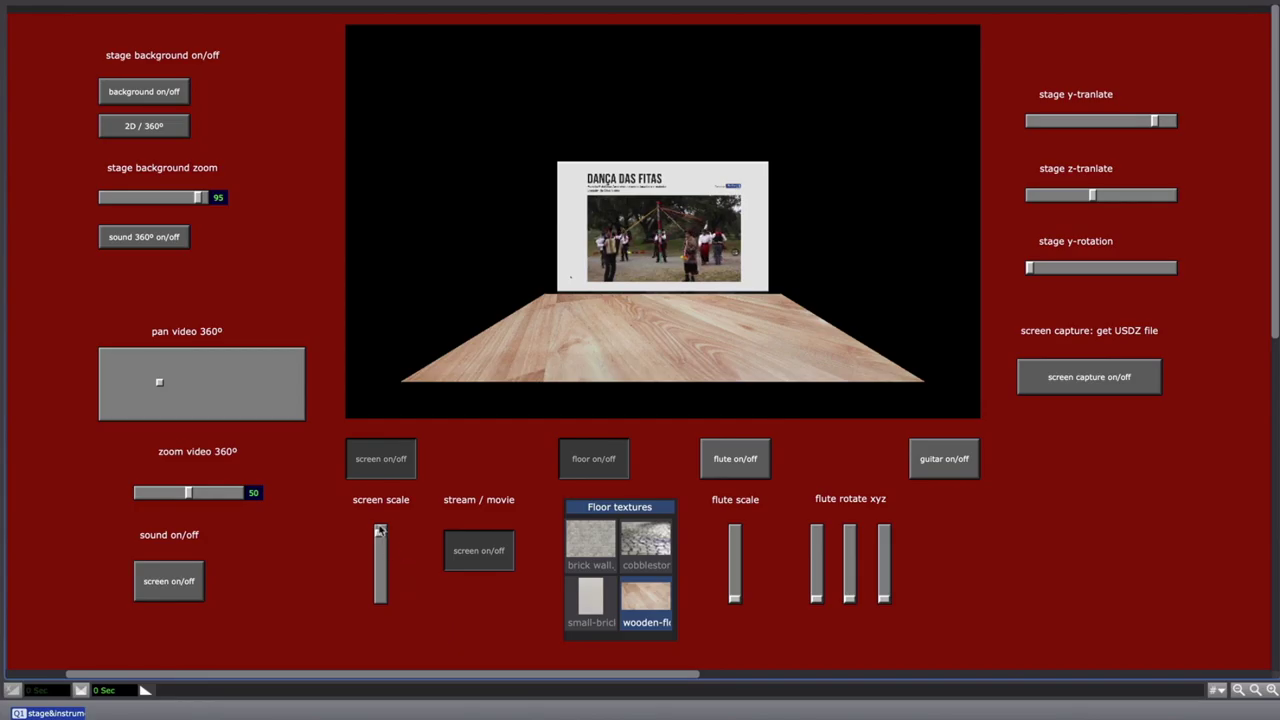
left_click_drag(380, 533, 380, 545)
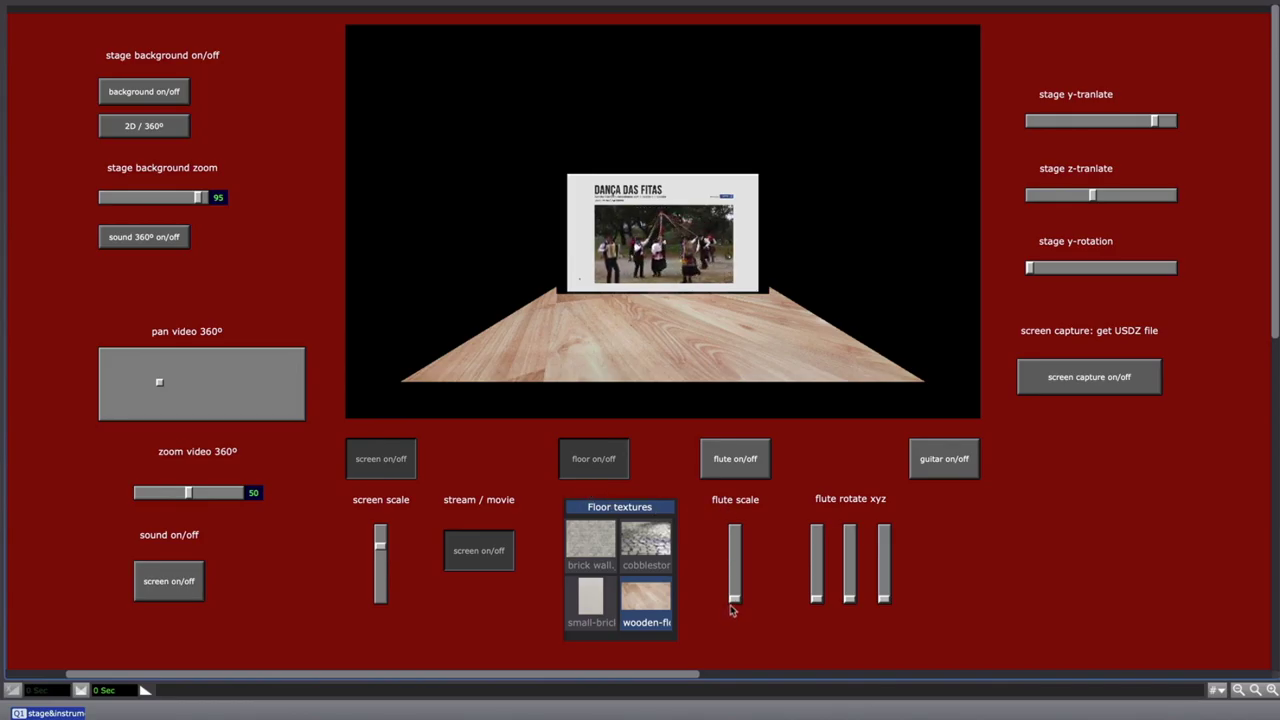
Step: Place a flute and a guitar on the stage and move the stage closer to the viewer
left_click(745, 460)
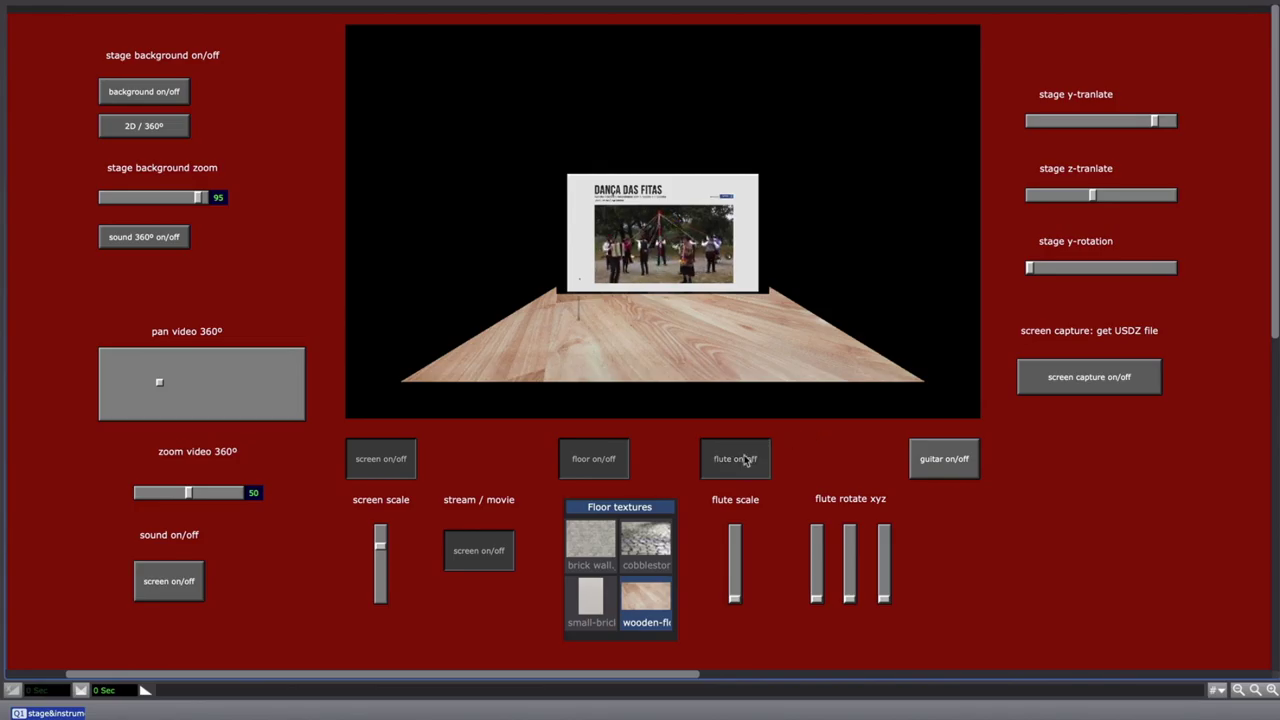
left_click(942, 461)
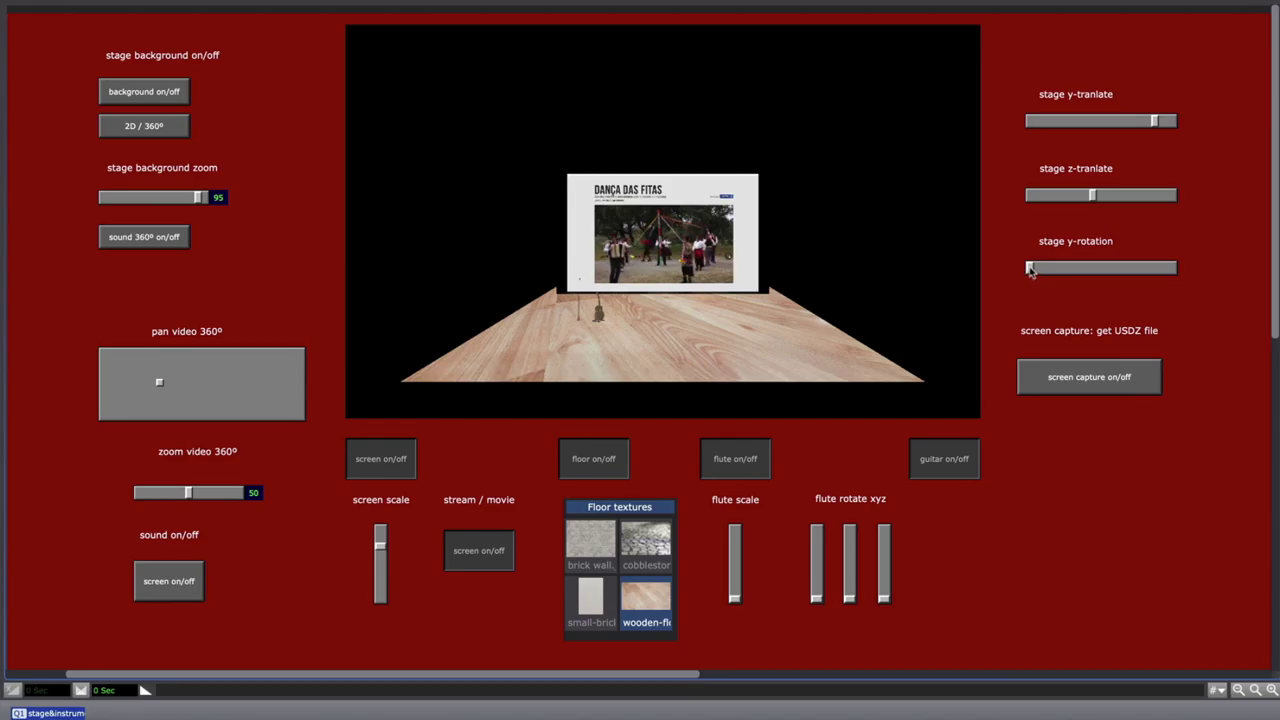
left_click(1095, 197)
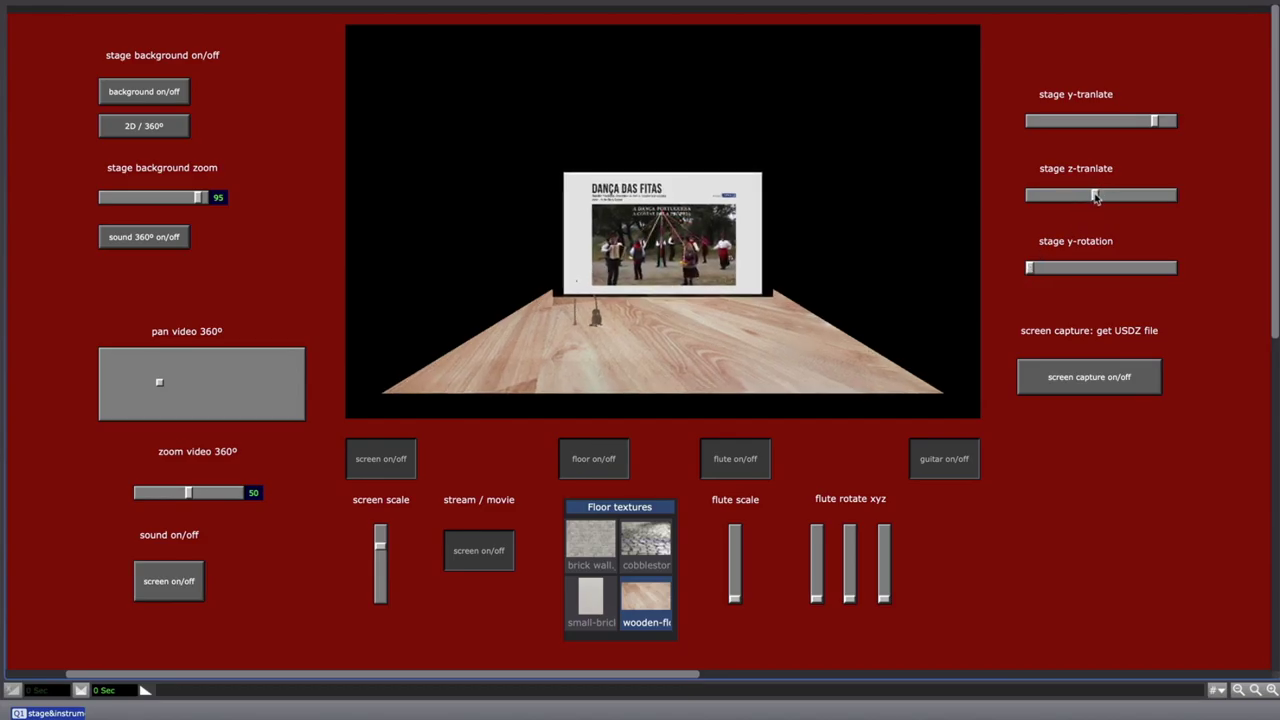
left_click_drag(1095, 197, 1115, 195)
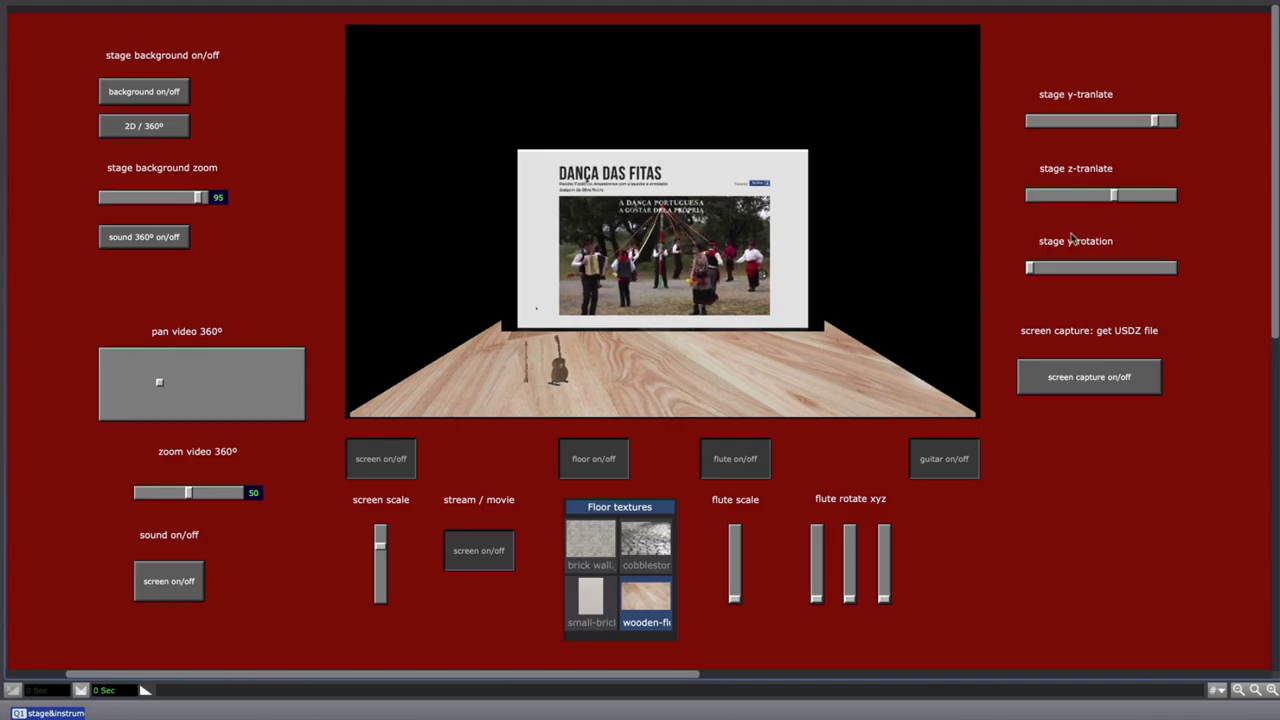
Step: Toggle the guitar off and on, rotate the stage, then push it back to a frontal view
left_click(925, 460)
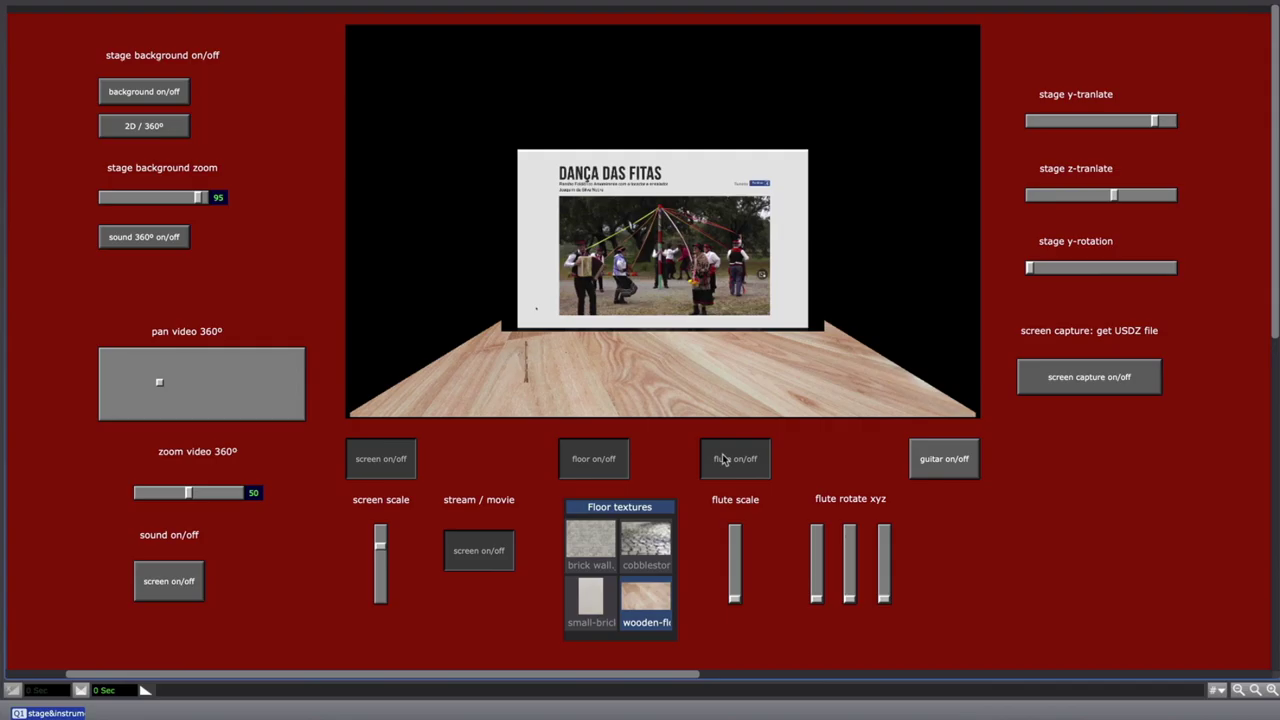
left_click(940, 457)
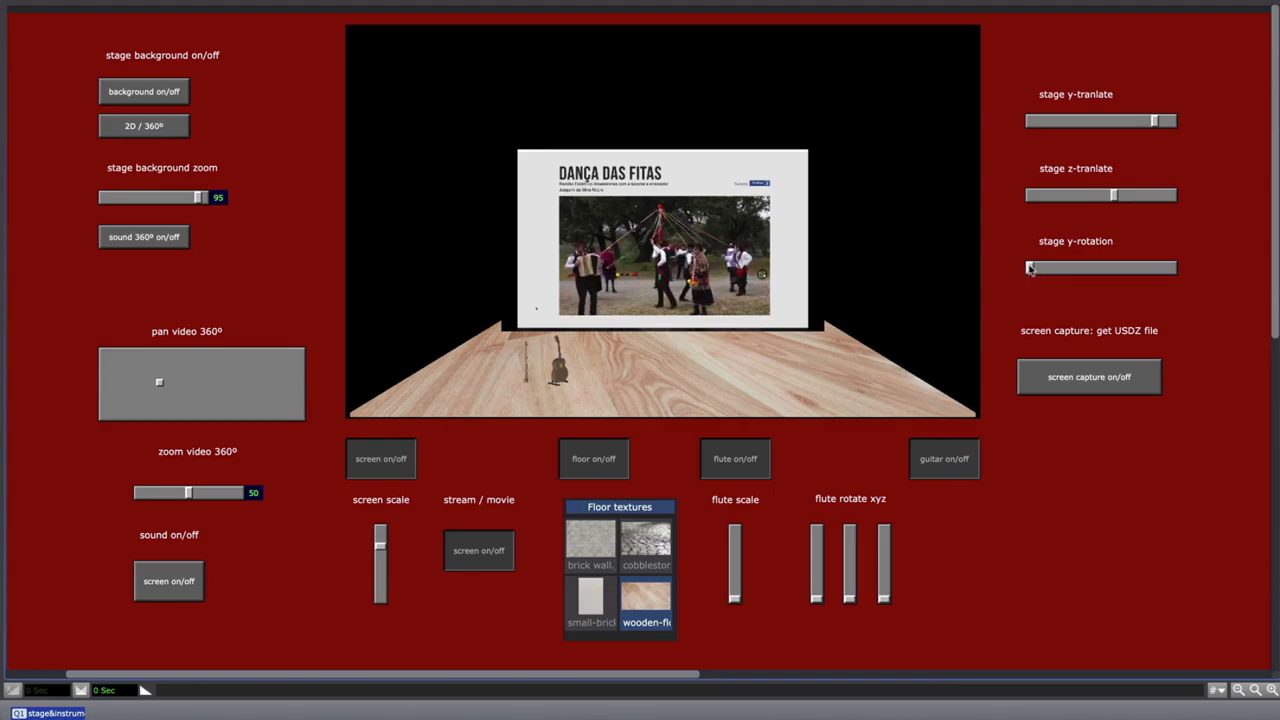
left_click_drag(1030, 268, 1046, 274)
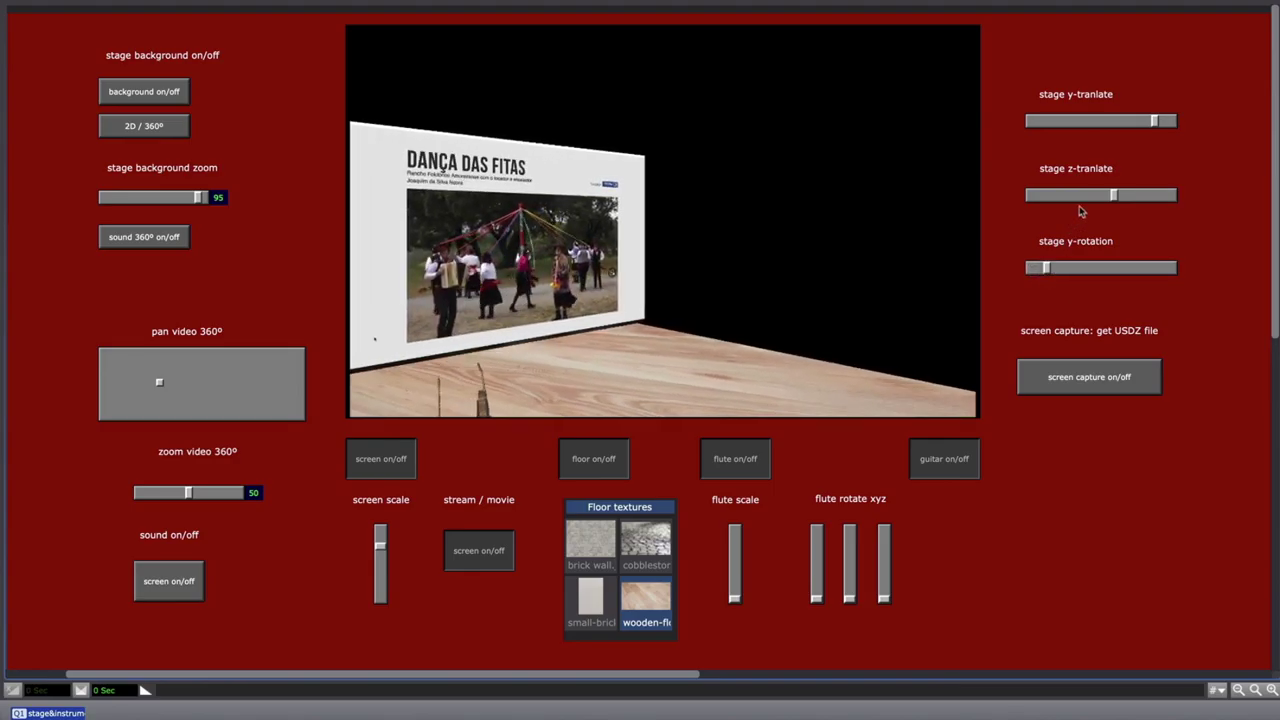
left_click_drag(1113, 197, 1094, 206)
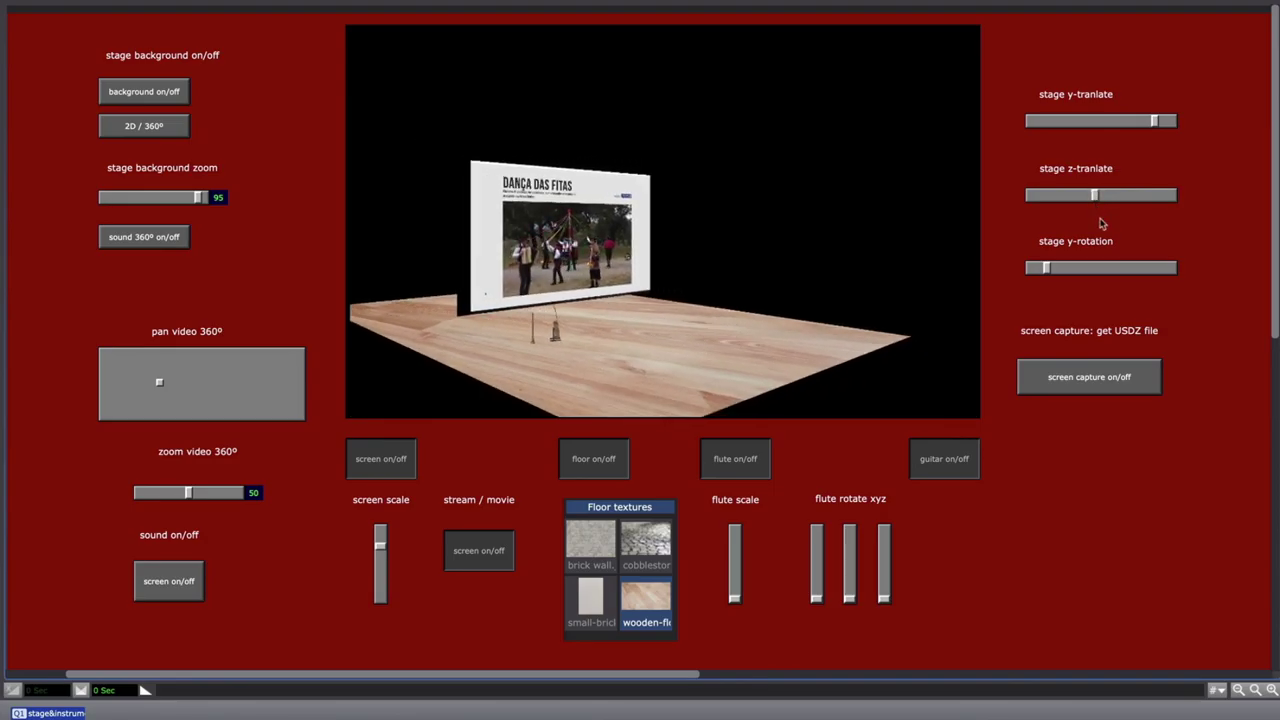
left_click_drag(1047, 270, 1026, 277)
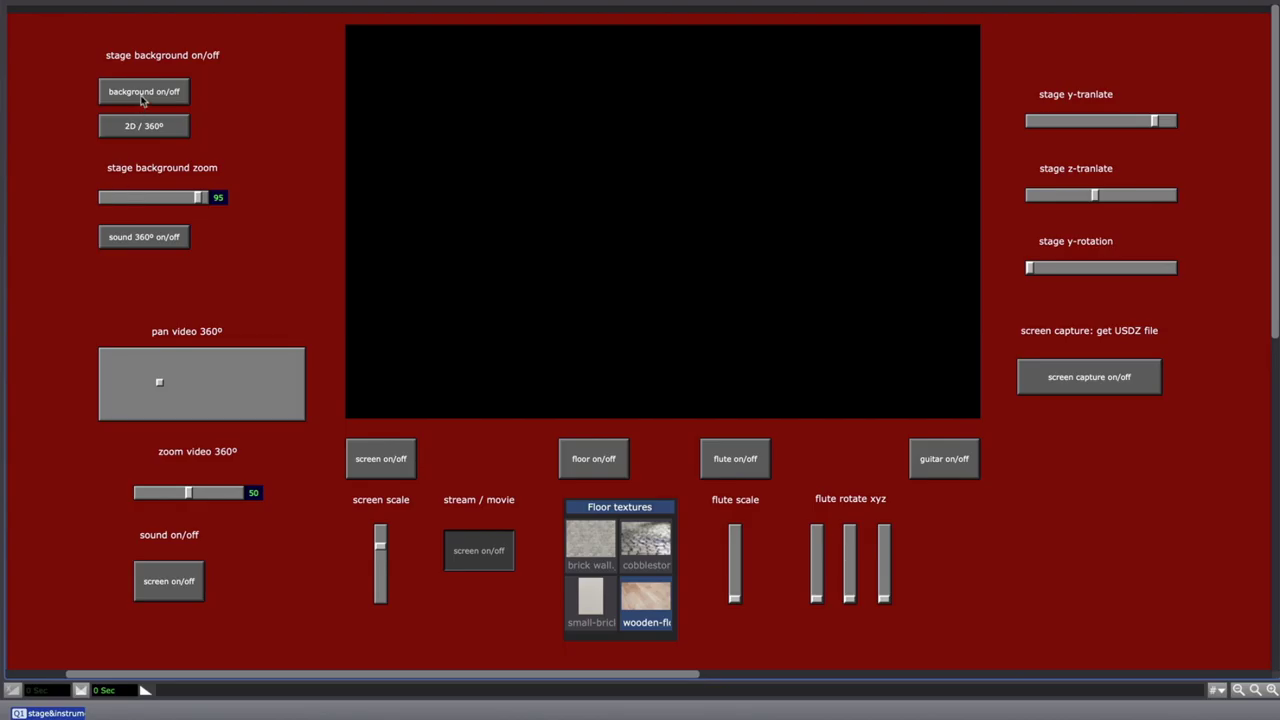
Step: Show the dancers background, test enlarging and rotating the flute, then switch to the 360° video
left_click(142, 91)
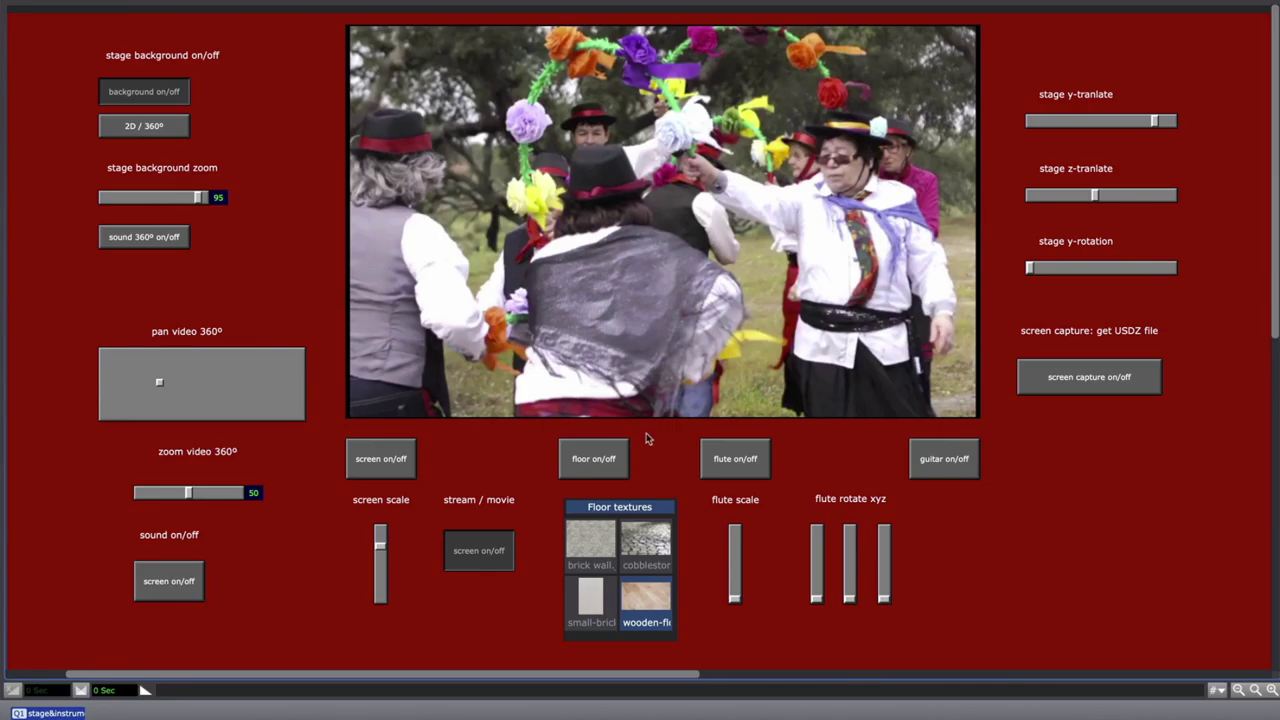
left_click(733, 463)
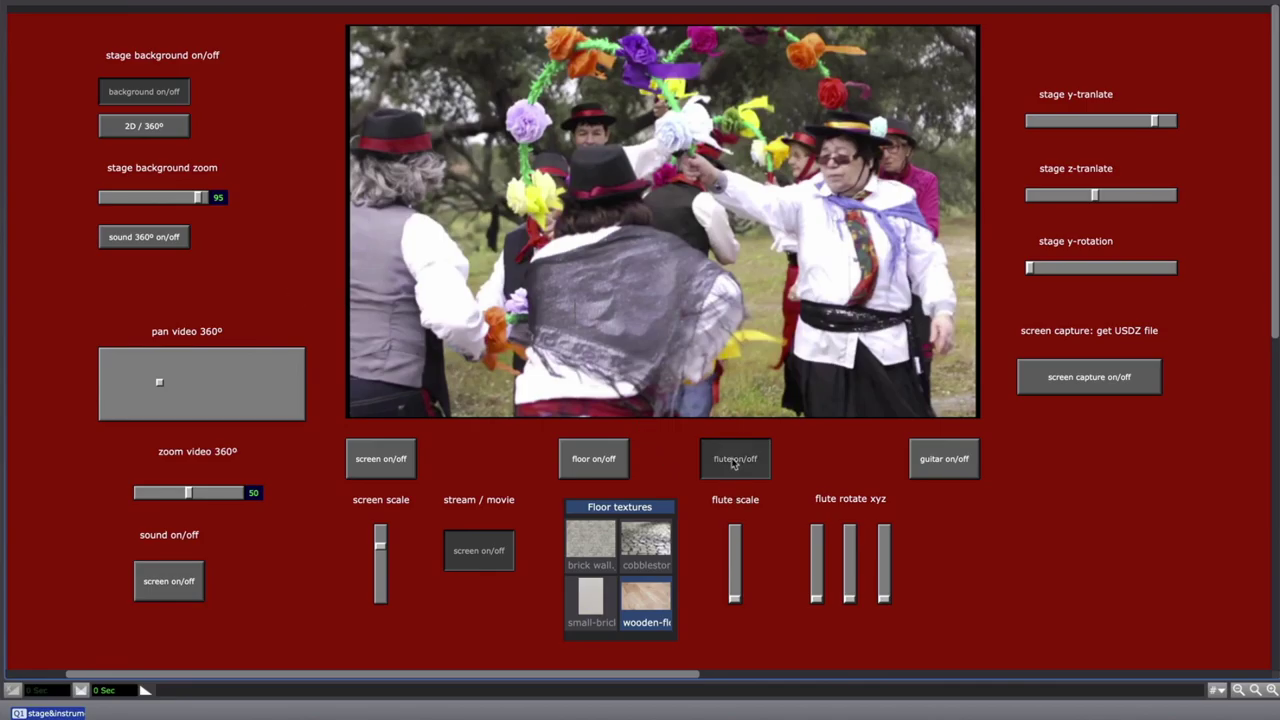
left_click_drag(736, 598, 751, 566)
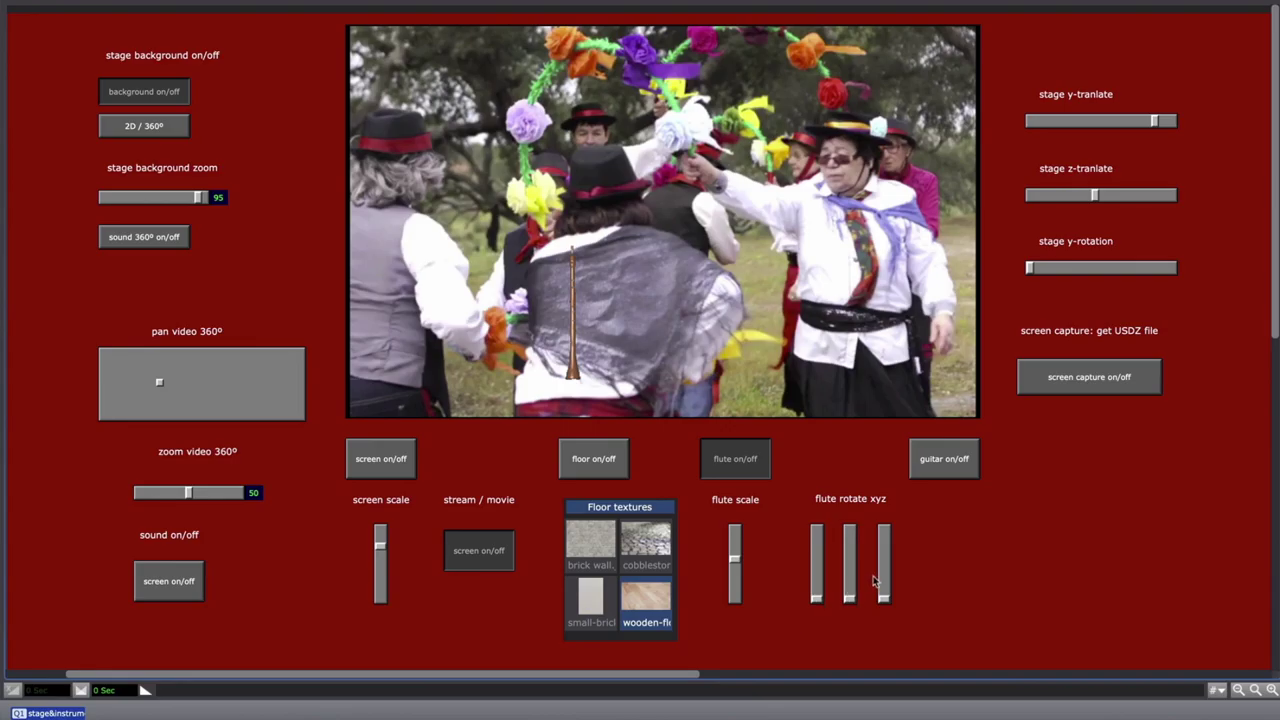
left_click_drag(817, 600, 885, 612)
left_click(753, 464)
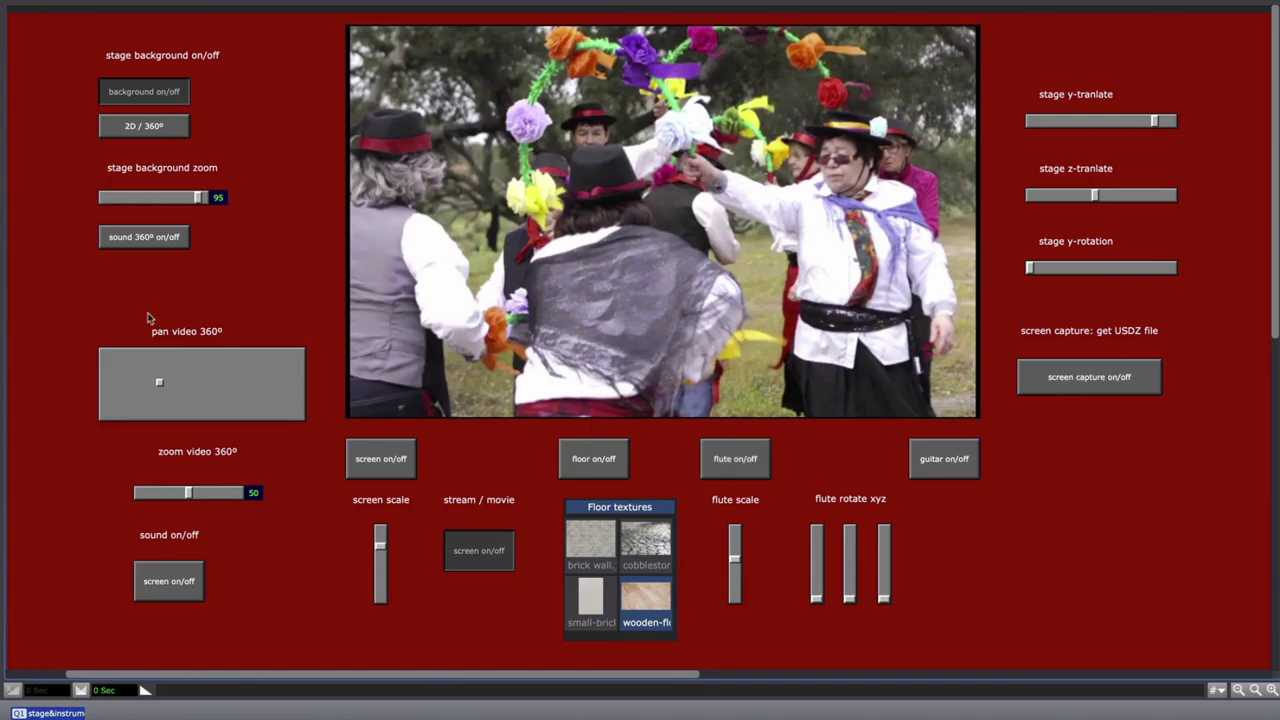
left_click(170, 126)
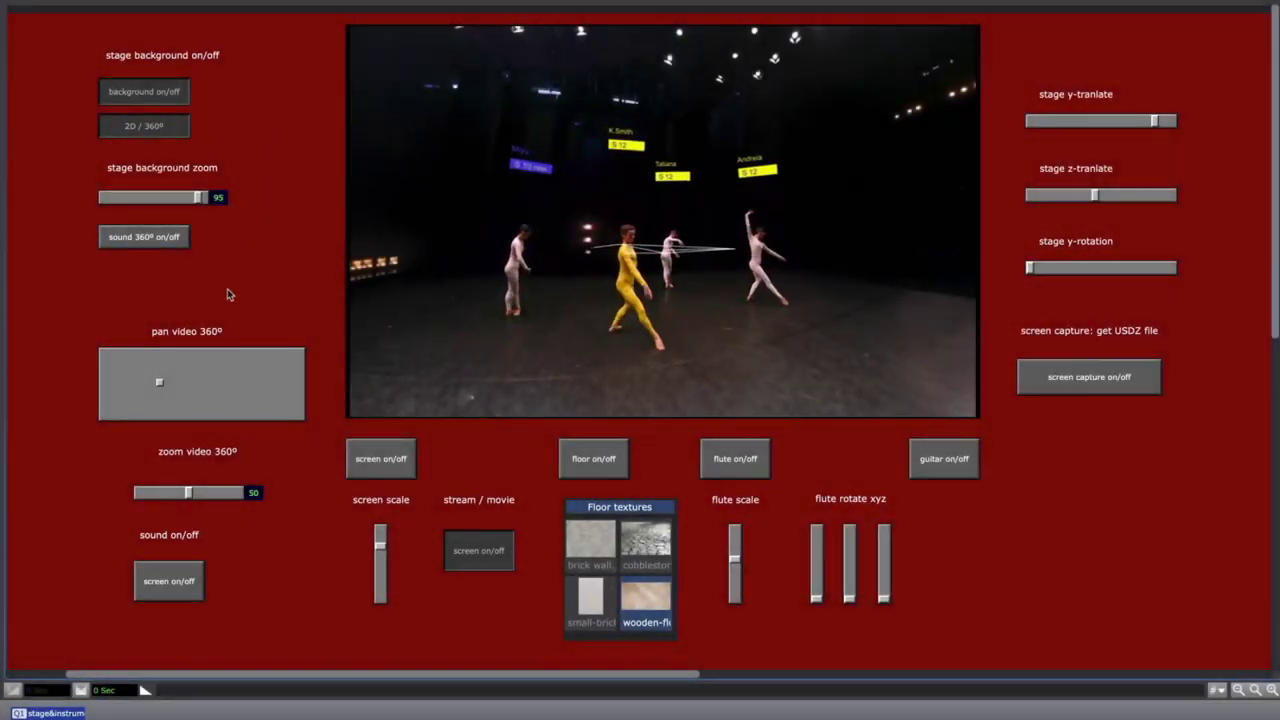
Step: Lower the stage background zoom, then pan and zoom the 360° dance video
left_click(198, 198)
mouse_move(198, 200)
left_mouse_down()
mouse_move(146, 204)
mouse_move(193, 208)
left_mouse_up()
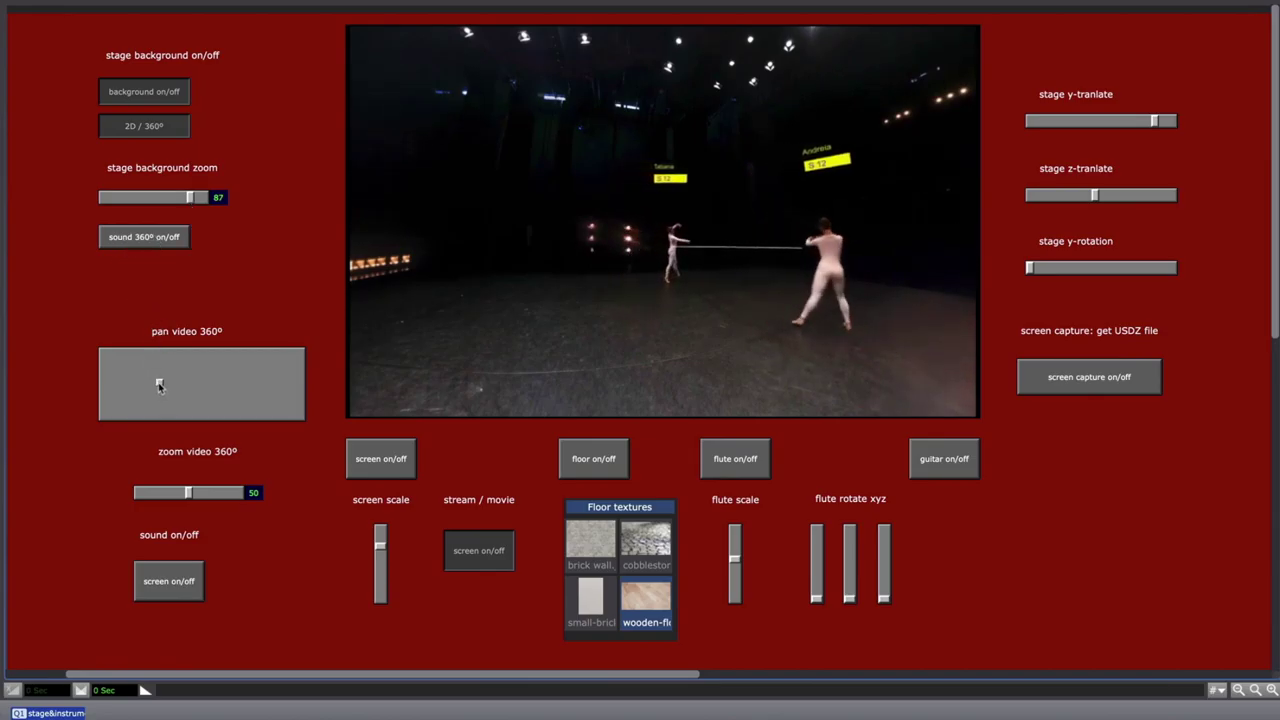
left_click_drag(158, 383, 194, 386)
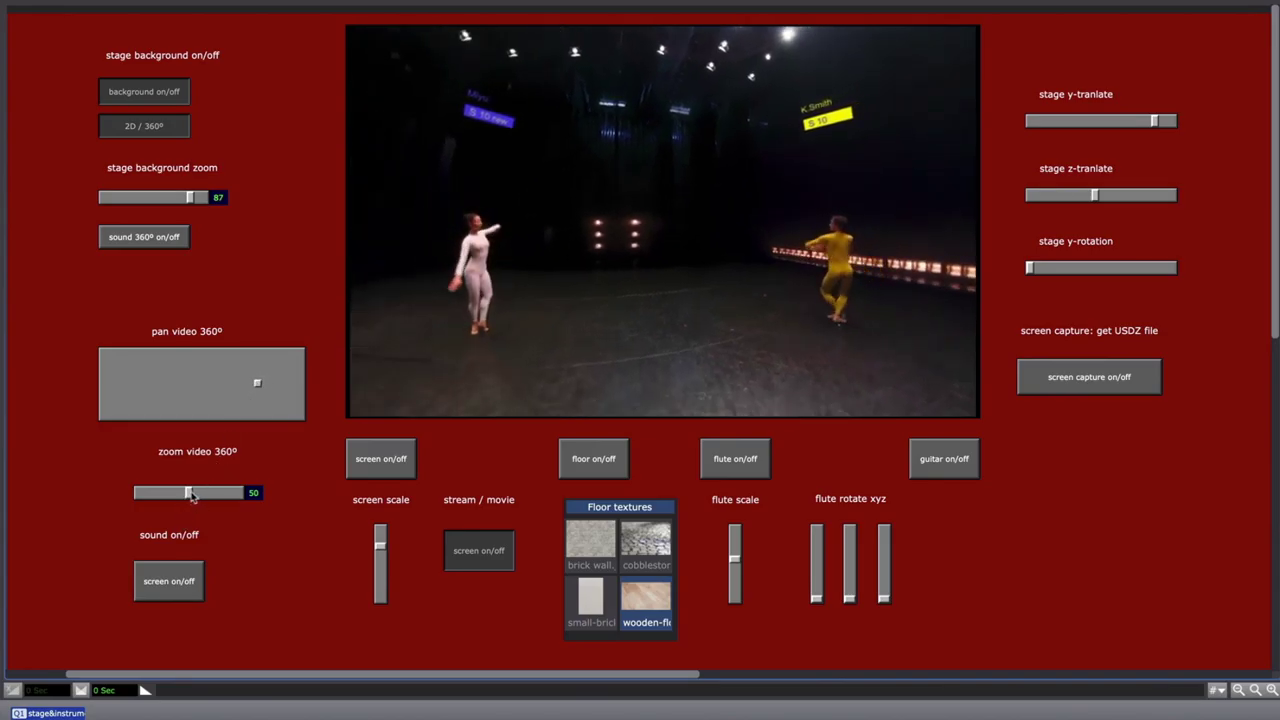
left_click_drag(191, 494, 209, 496)
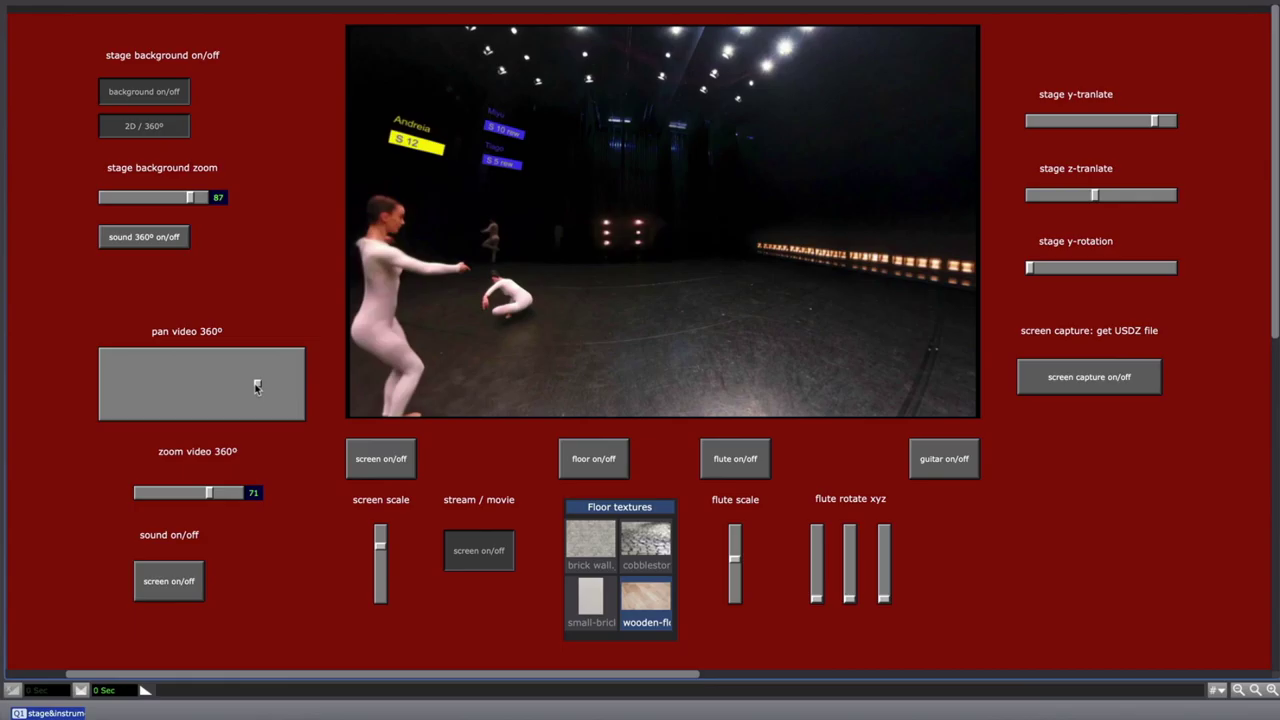
left_click_drag(256, 386, 216, 391)
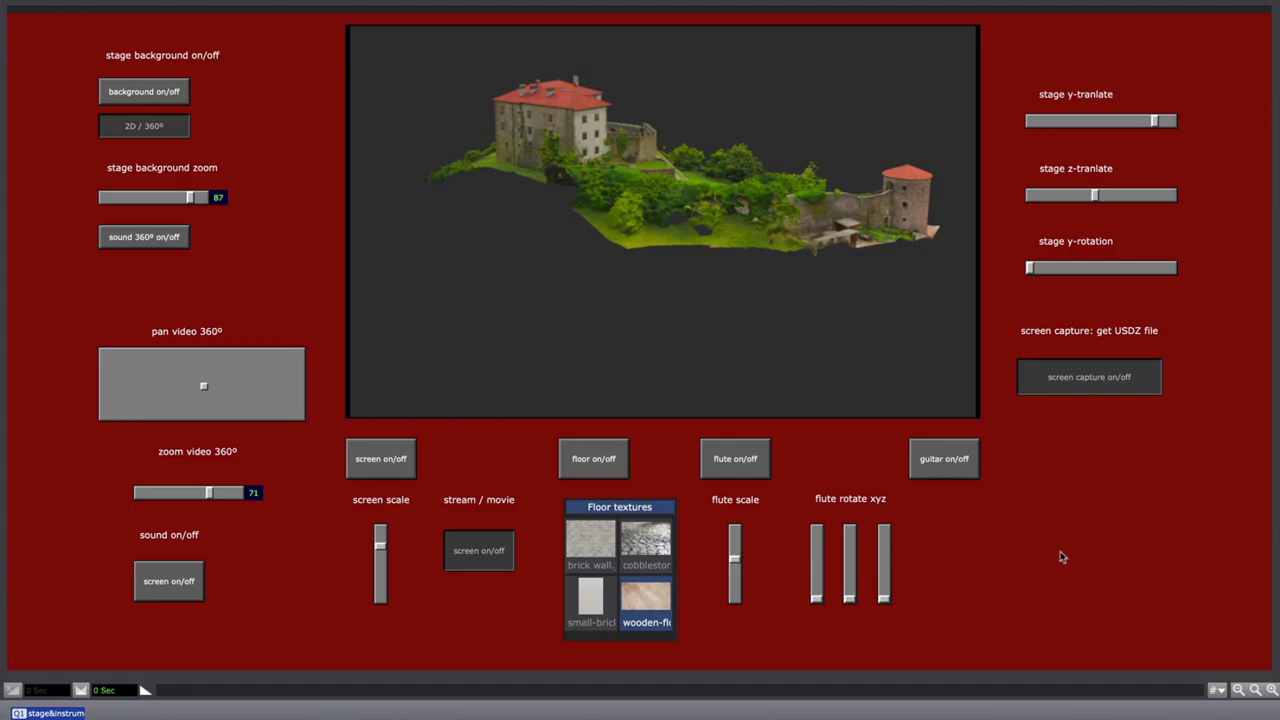
Step: Show the flute and guitar, shrink the flute to minimum scale, then hide both instruments
left_click(751, 462)
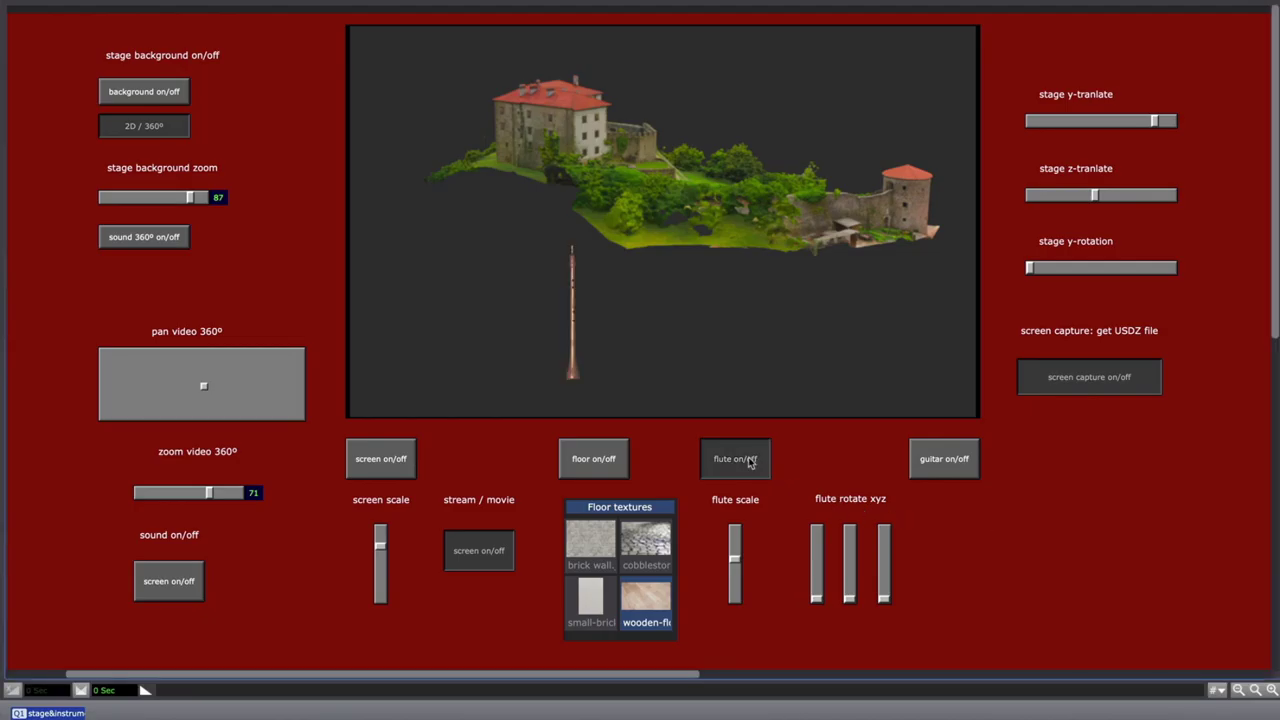
left_click(963, 464)
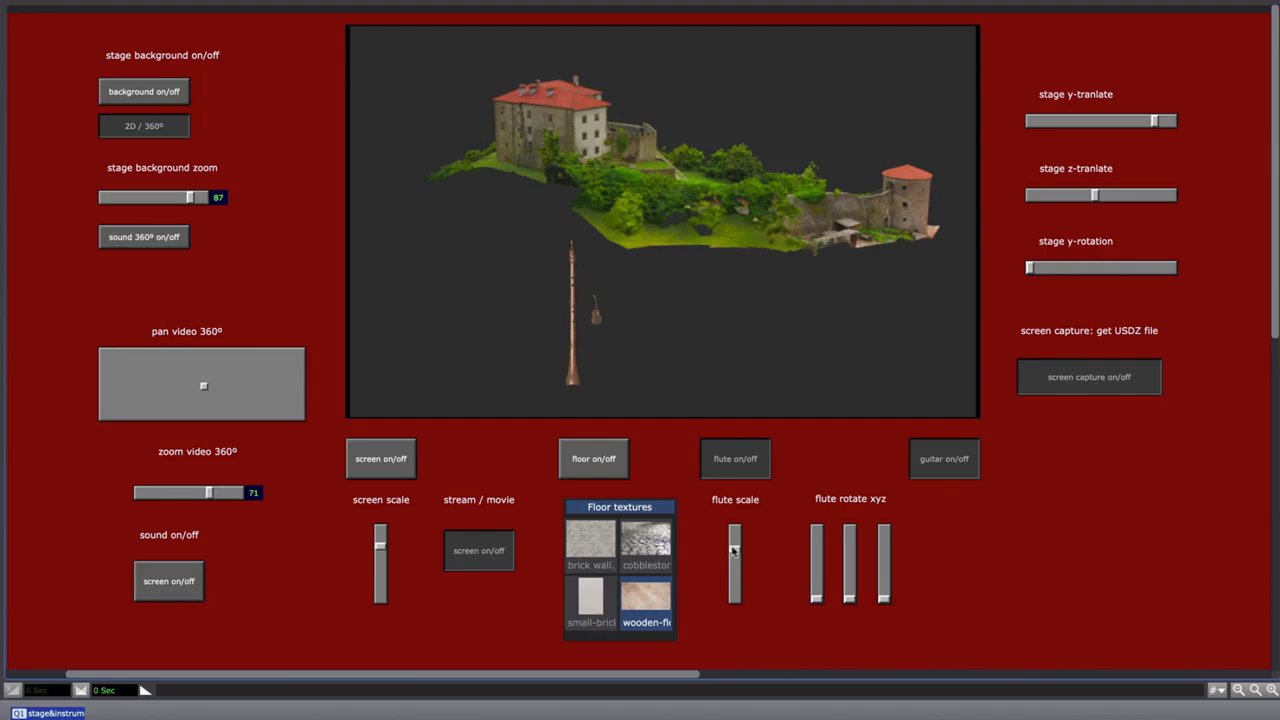
left_click_drag(734, 548, 727, 605)
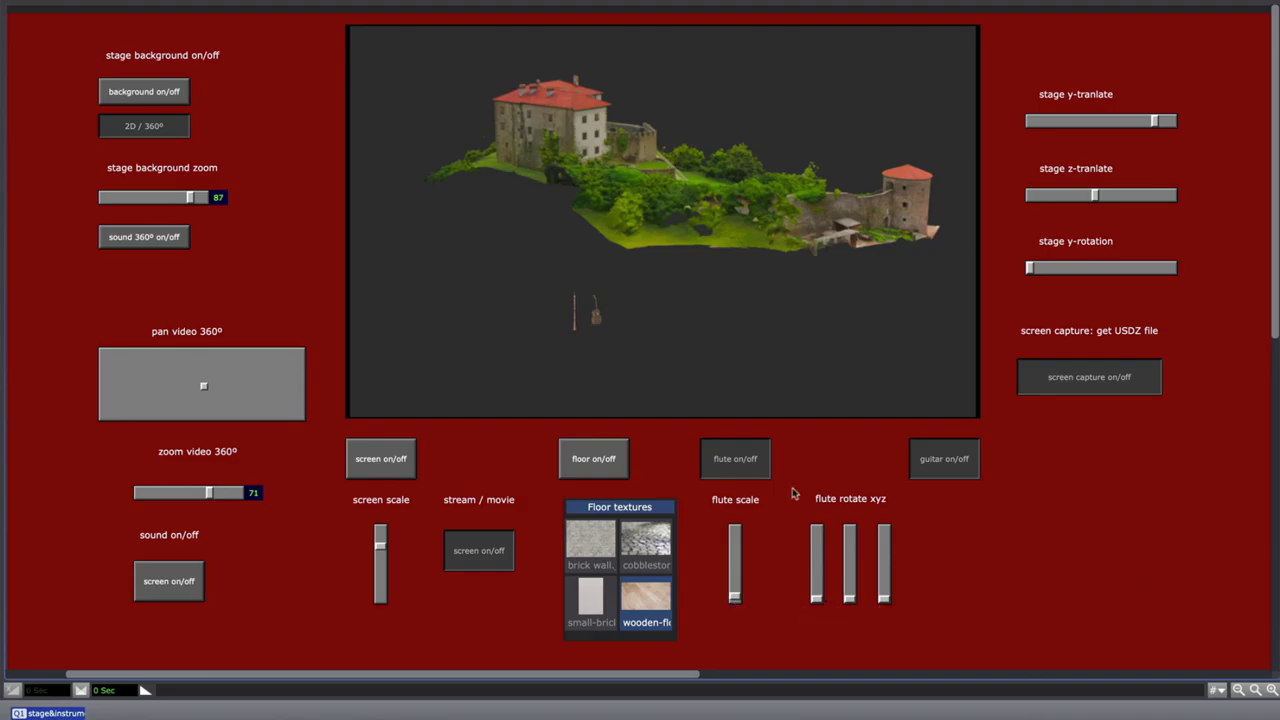
left_click(745, 459)
left_click(953, 462)
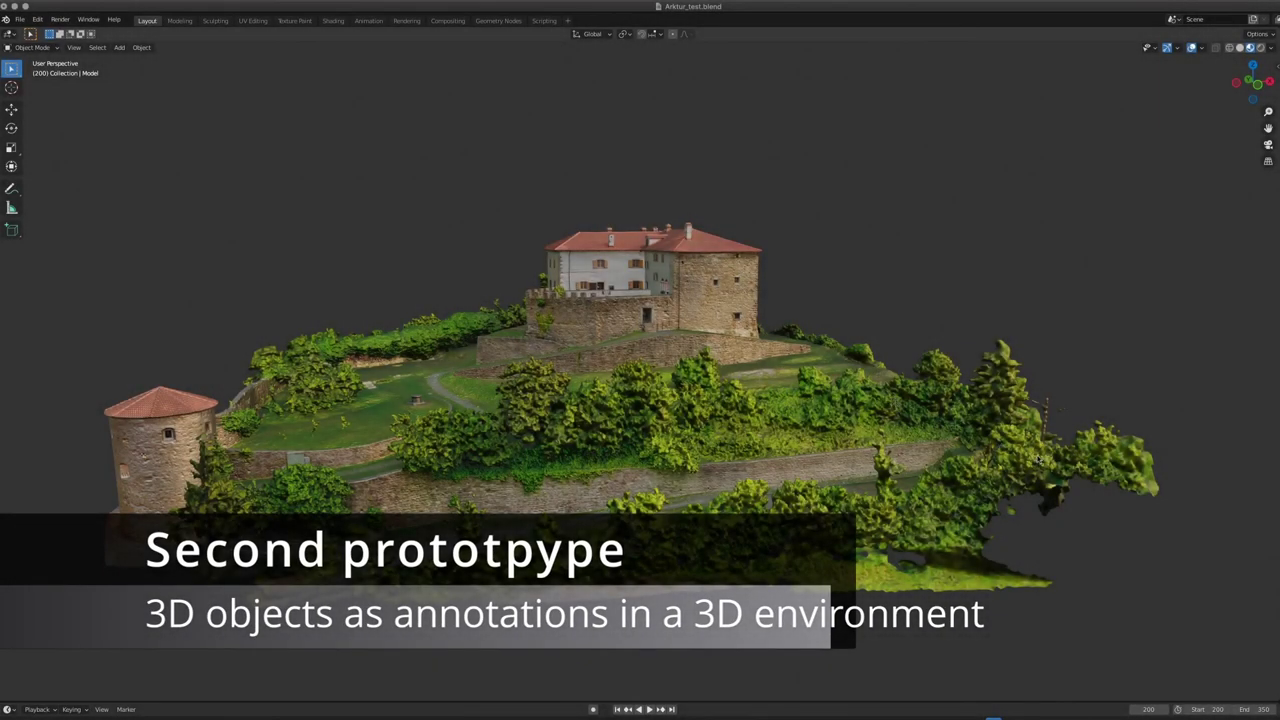
Step: Orbit to a lower frontal angle and zoom in on the castle courtyard and its well
middle_click_drag(1040, 458, 1189, 508)
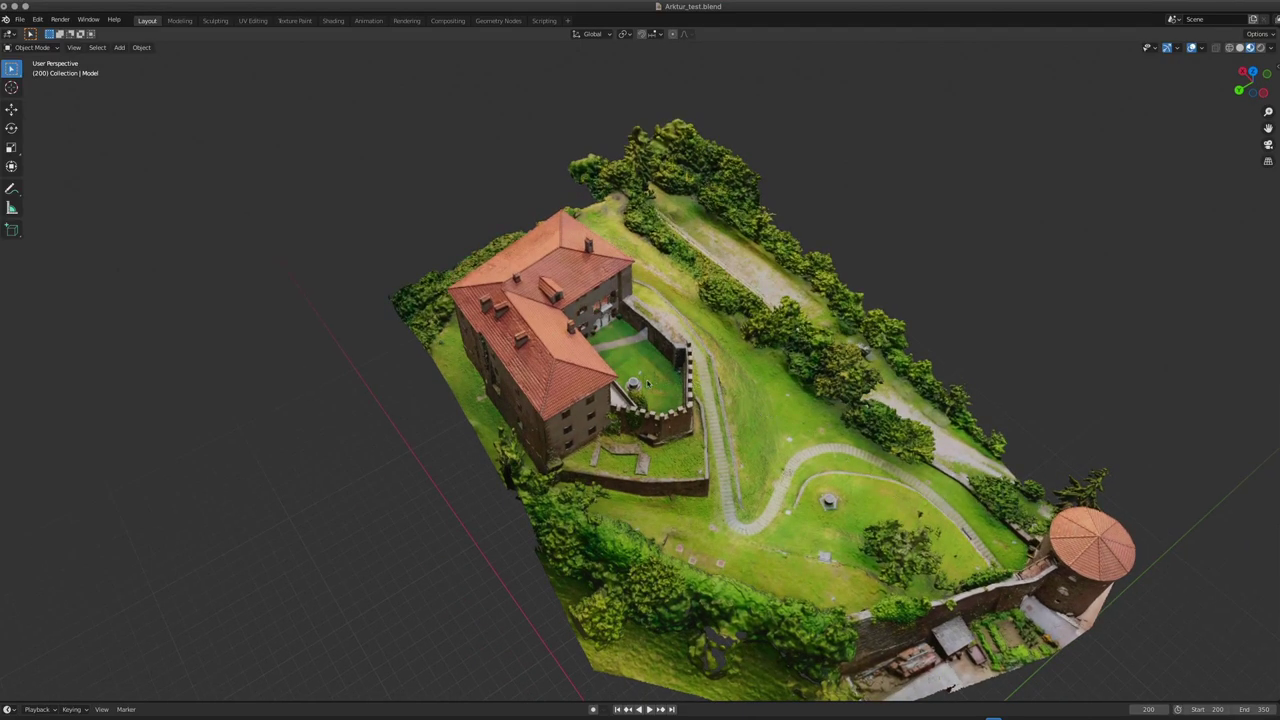
scroll(648, 383, "up", 5)
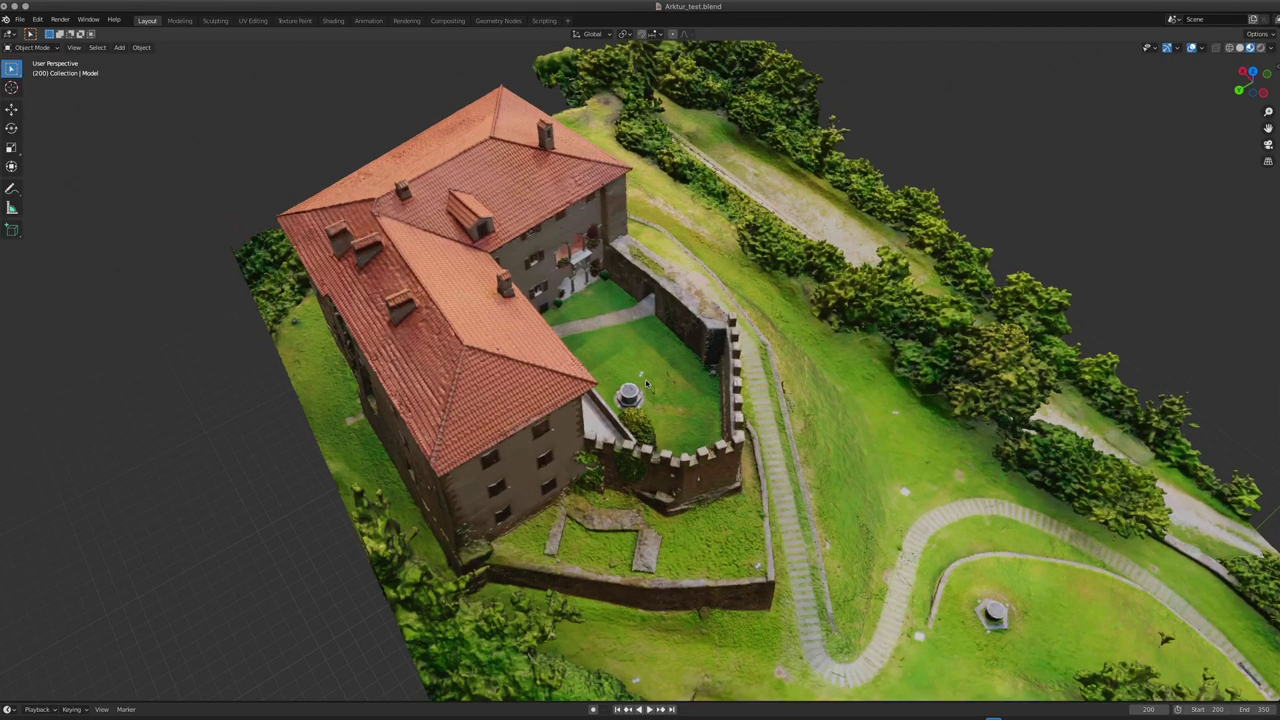
scroll(646, 383, "up", 4)
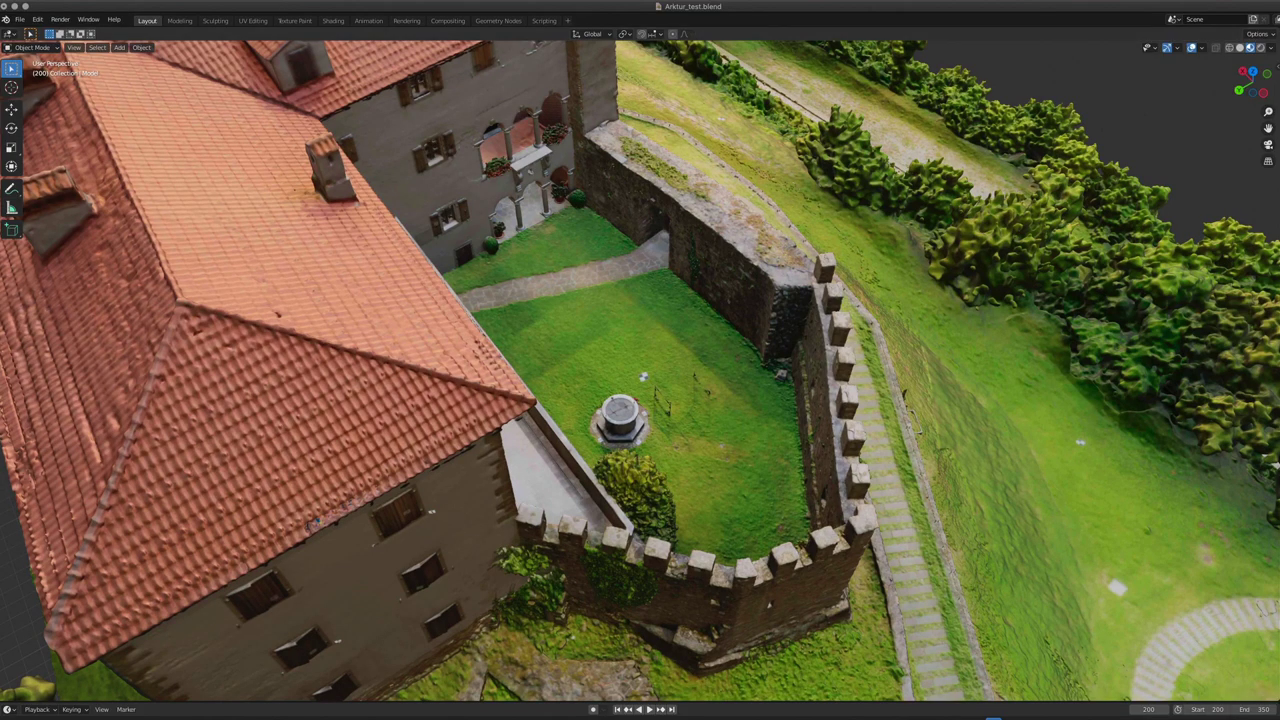
Step: Reveal the wooden stage floor and wall video screen, then zoom in on the courtyard stage
key("ctrl+z")
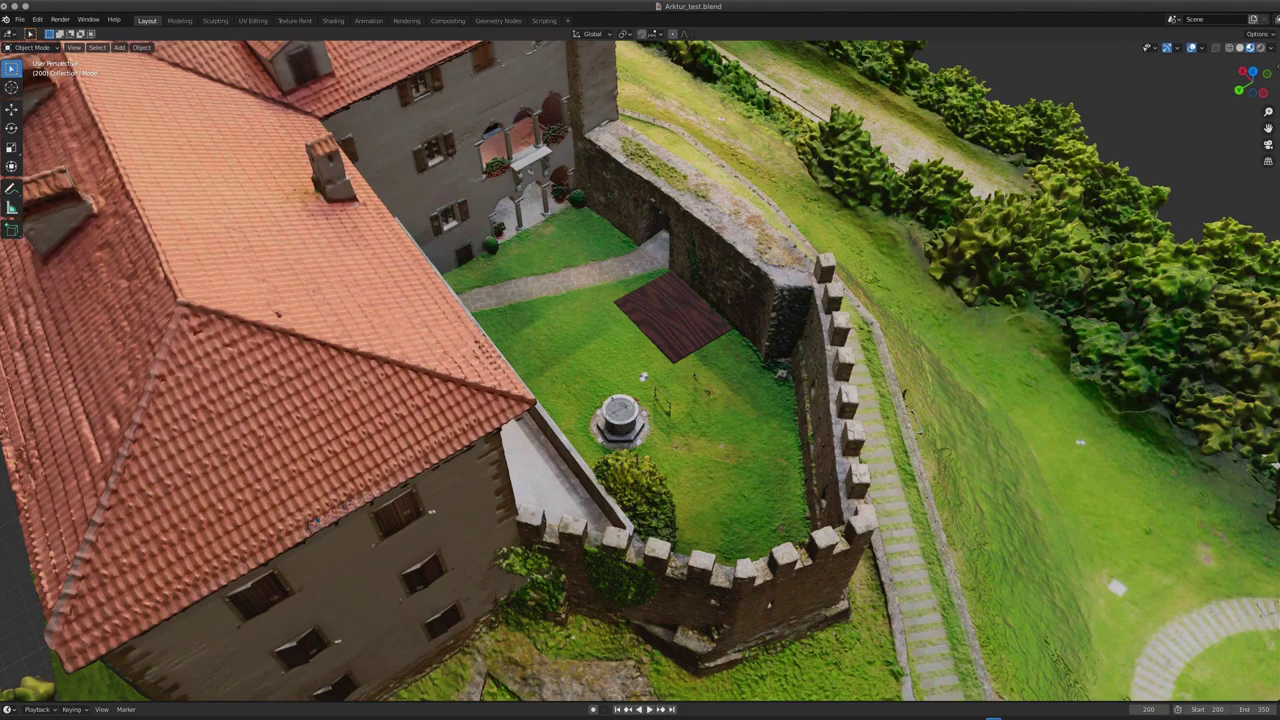
key("ctrl+z")
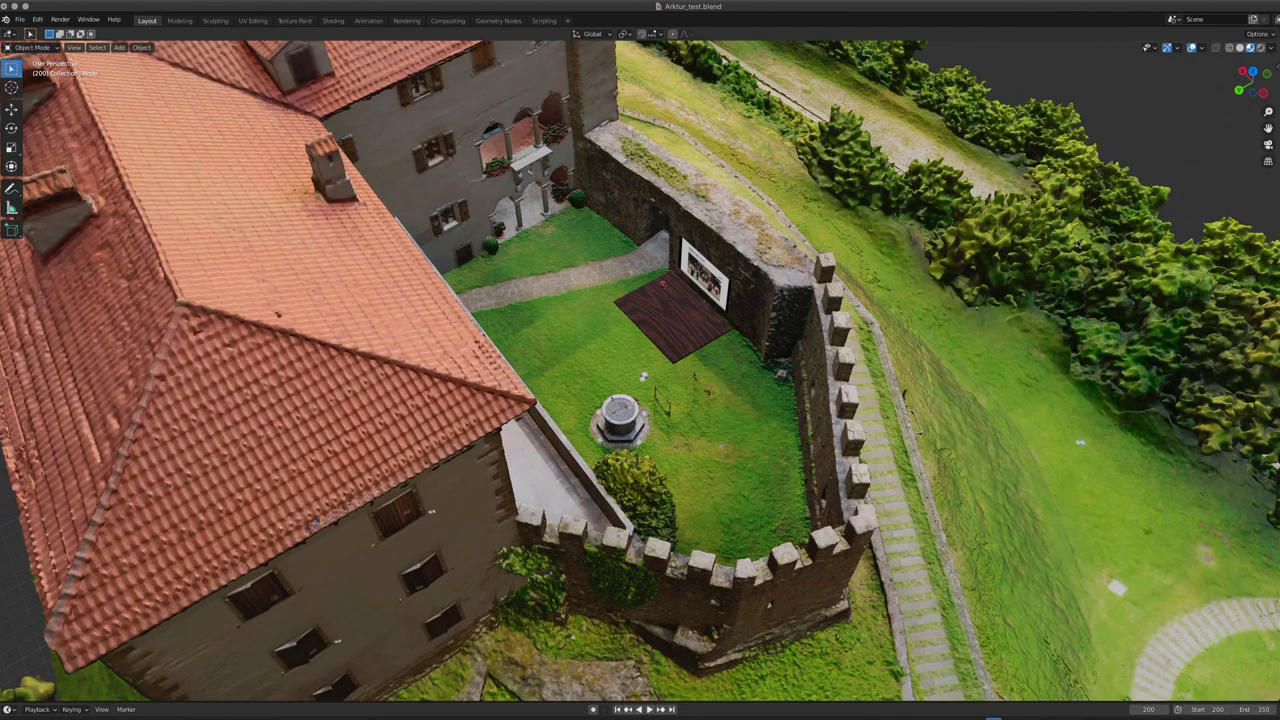
middle_click_drag(724, 389, 729, 374)
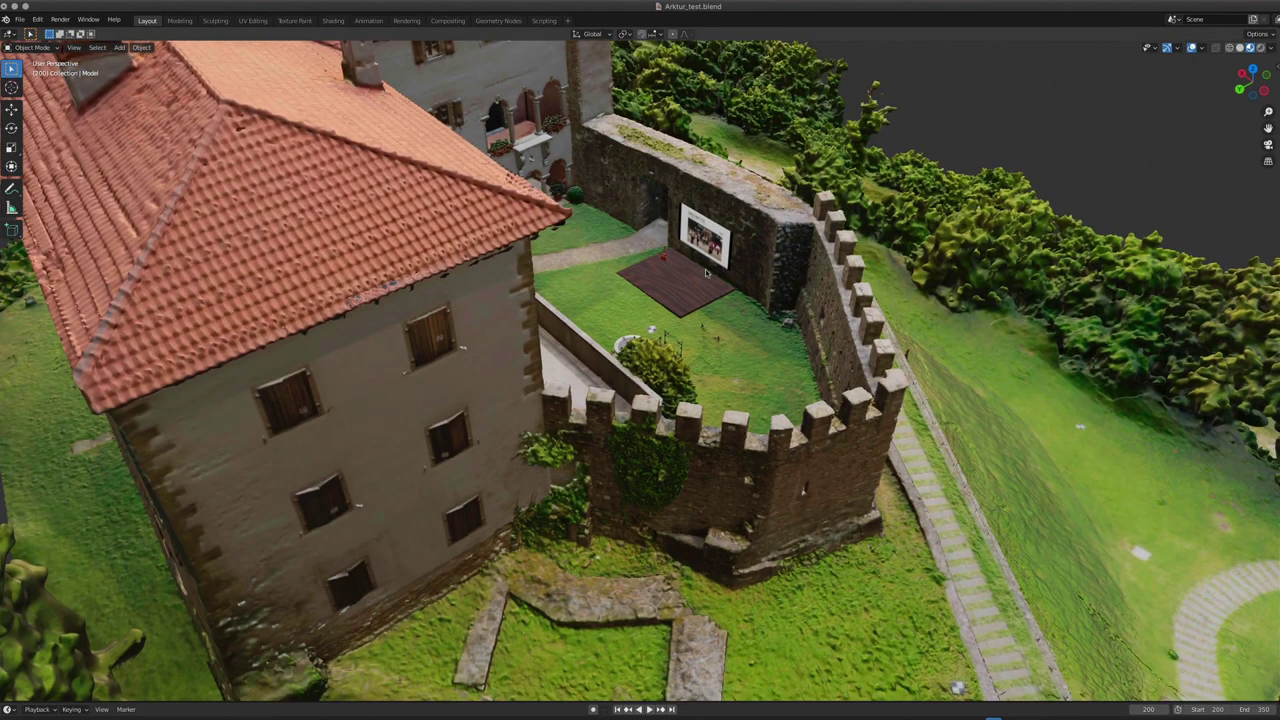
scroll(705, 271, "up", 5)
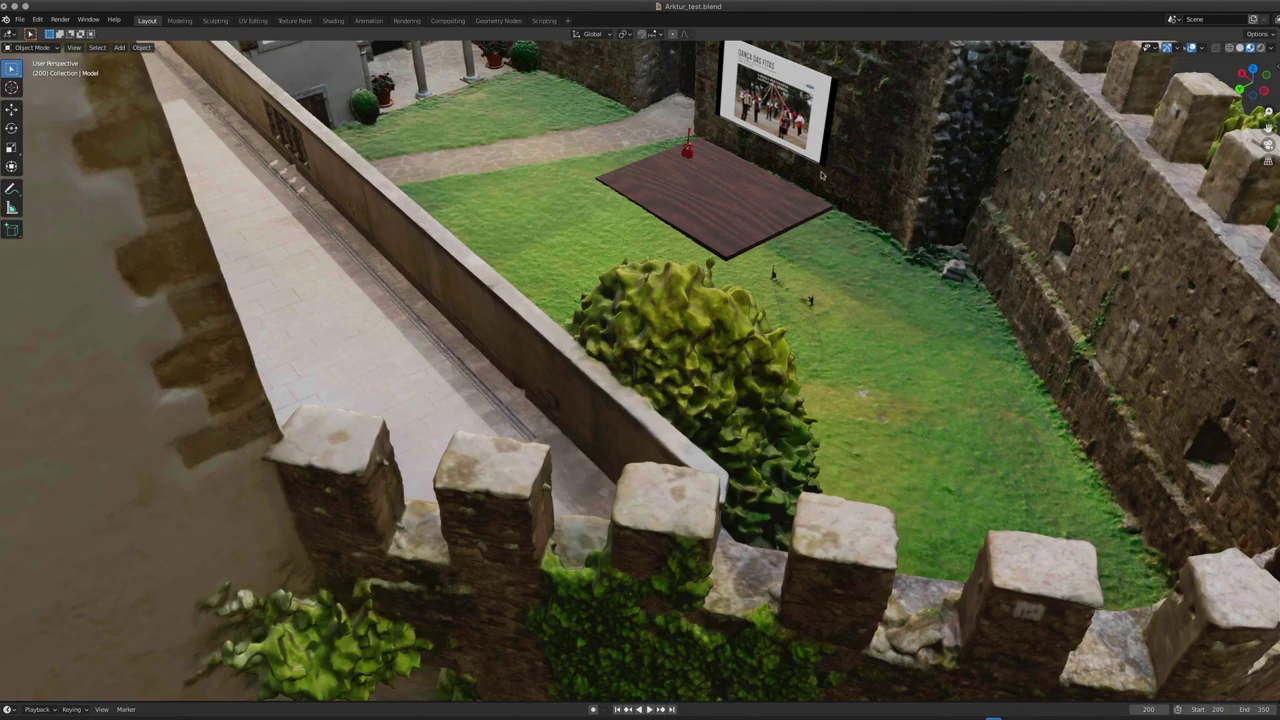
middle_click_drag(818, 231, 816, 273)
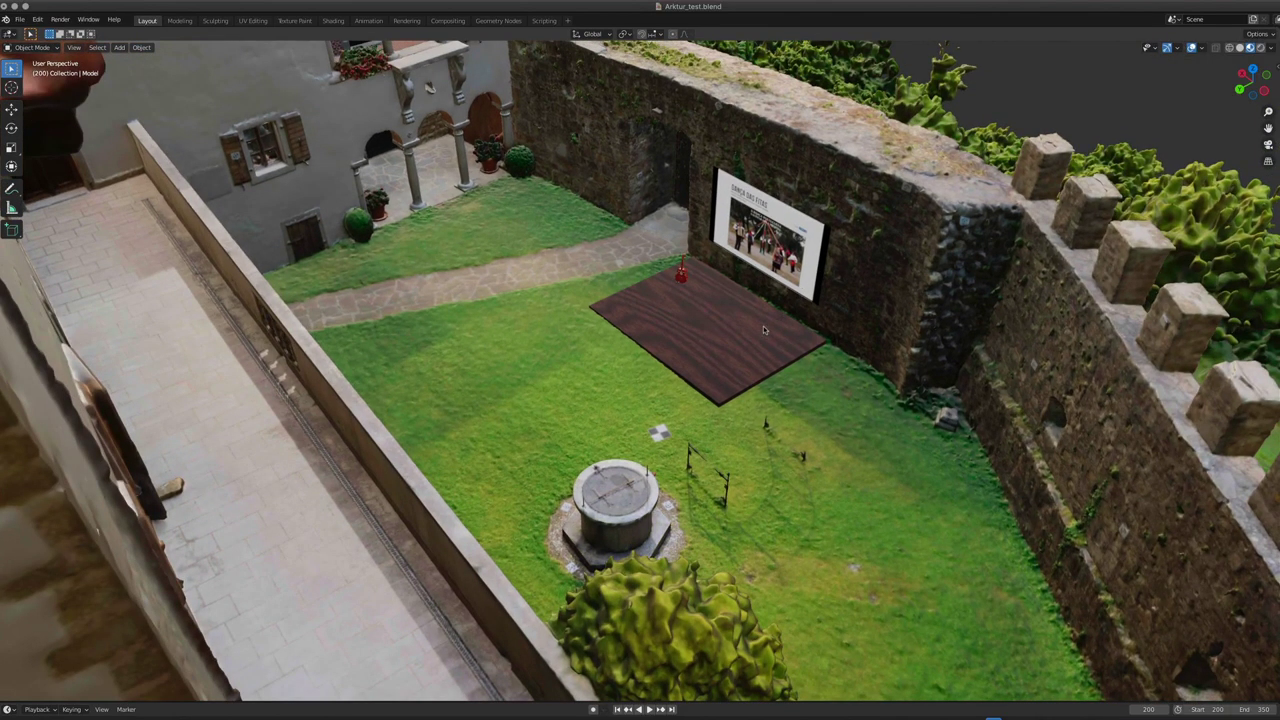
scroll(764, 325, "up", 3)
scroll(833, 256, "up", 4)
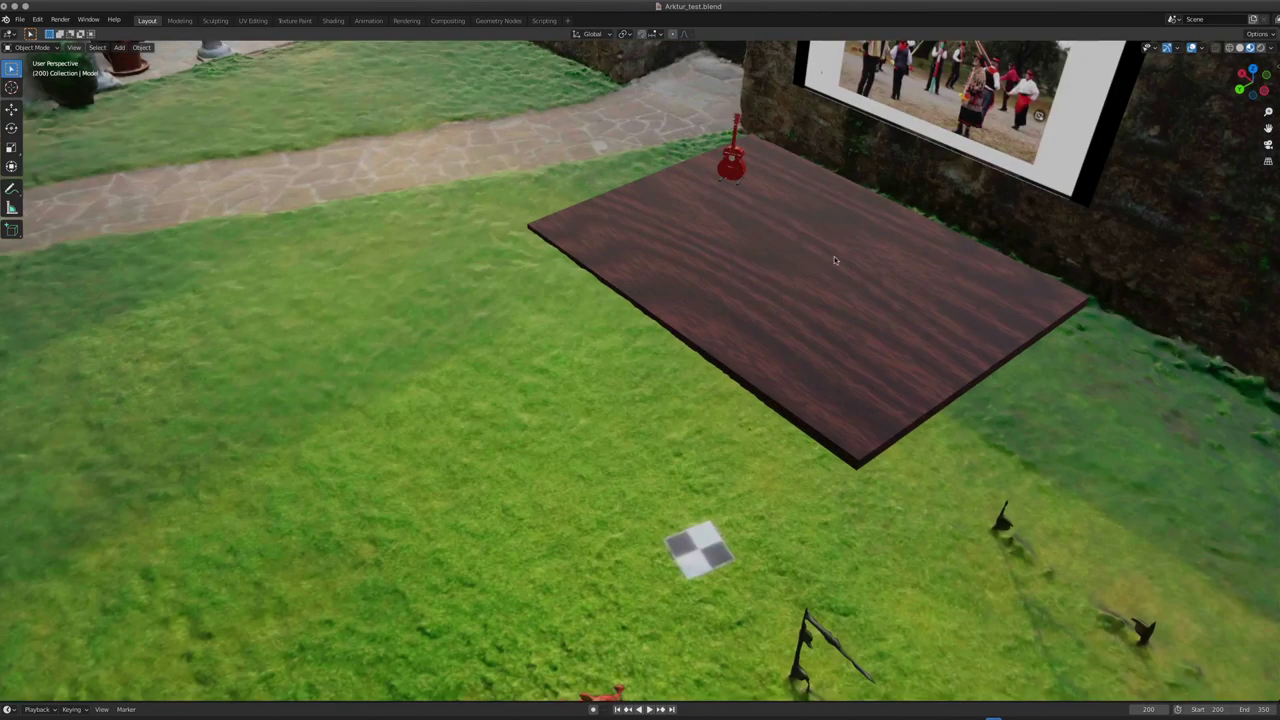
Step: Frame the wall screen and stage, then start the animation playback
middle_click_drag(834, 256, 817, 337)
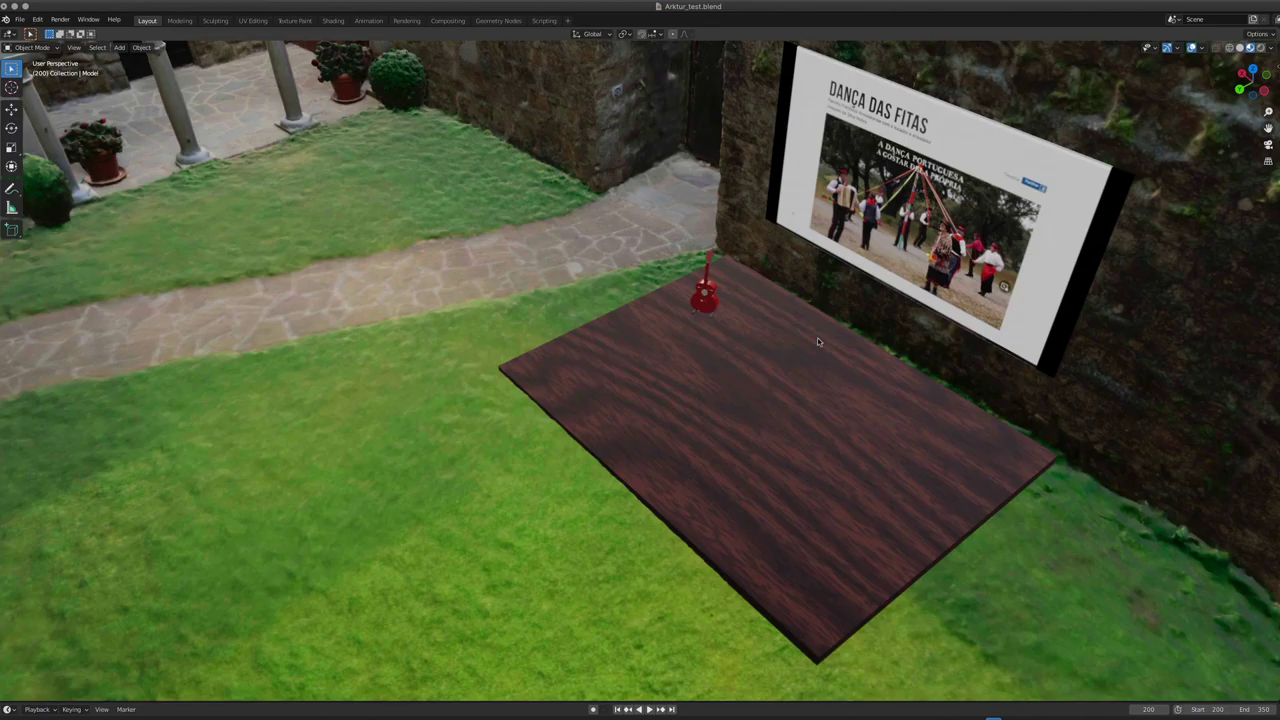
left_click(649, 709)
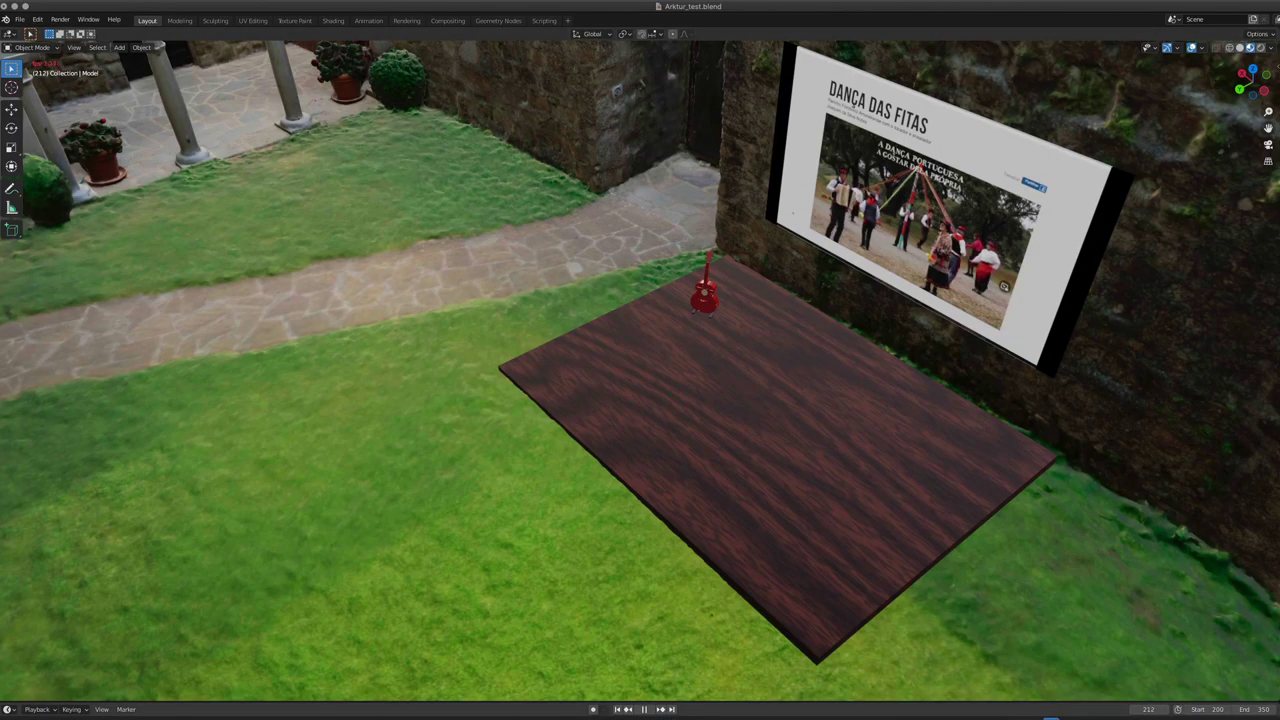